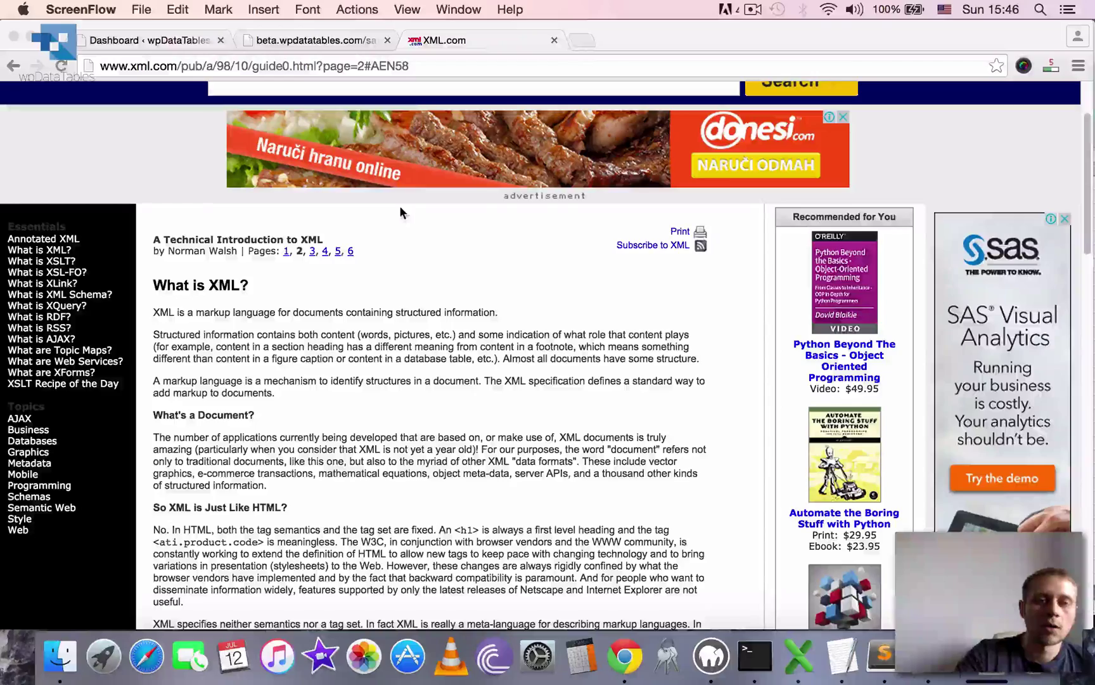
- Open the cars_dummy_db.xml tab and scroll its car records to the end and back to the top
click(317, 42)
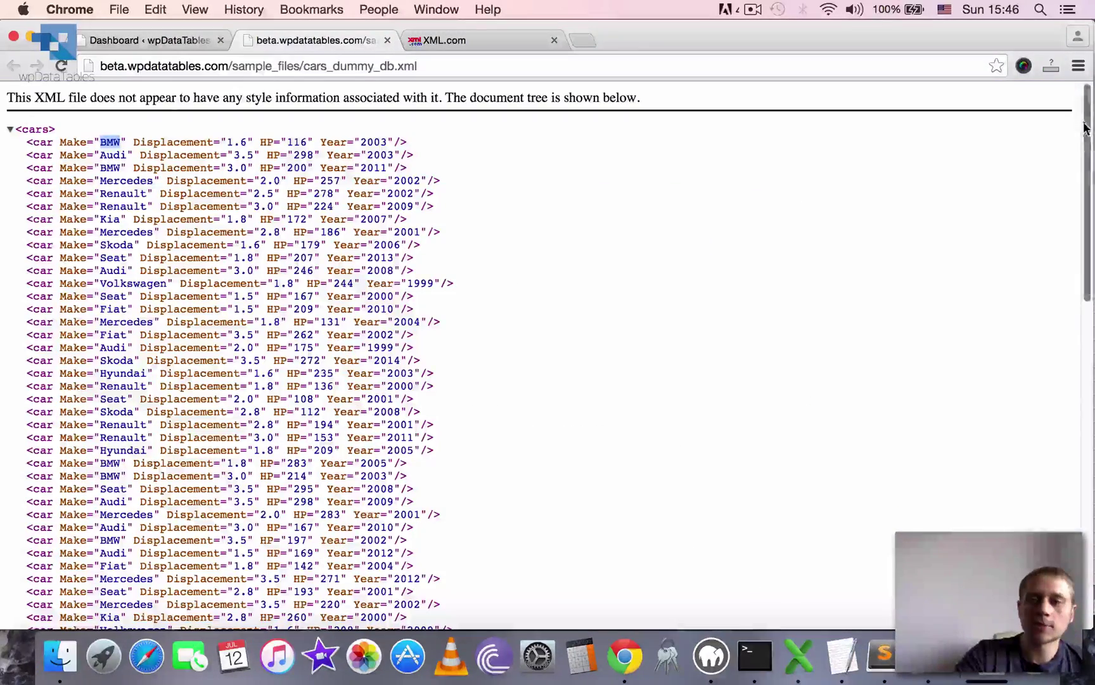
drag(1085, 111, 1054, 435)
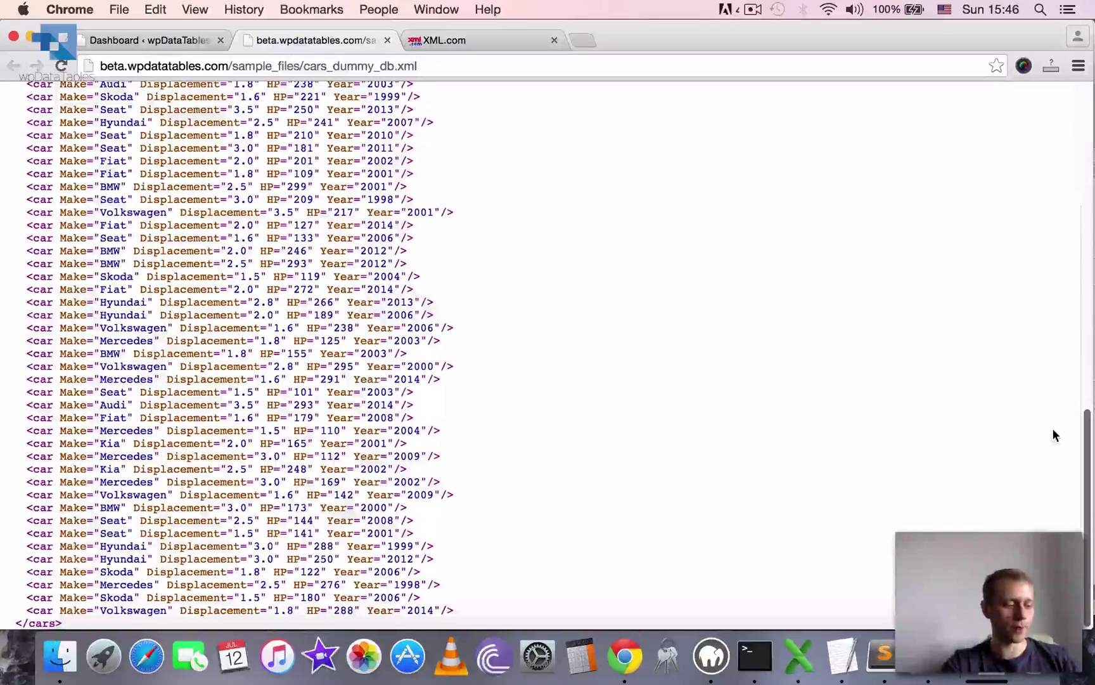
drag(1054, 426, 1053, 103)
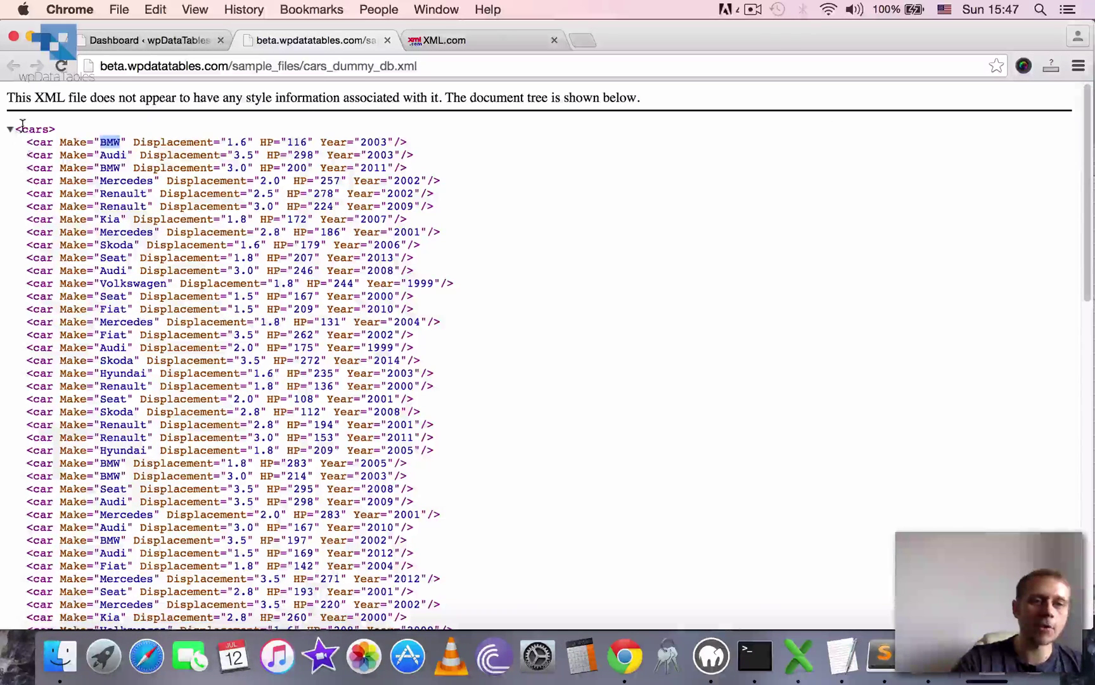
drag(22, 125, 47, 155)
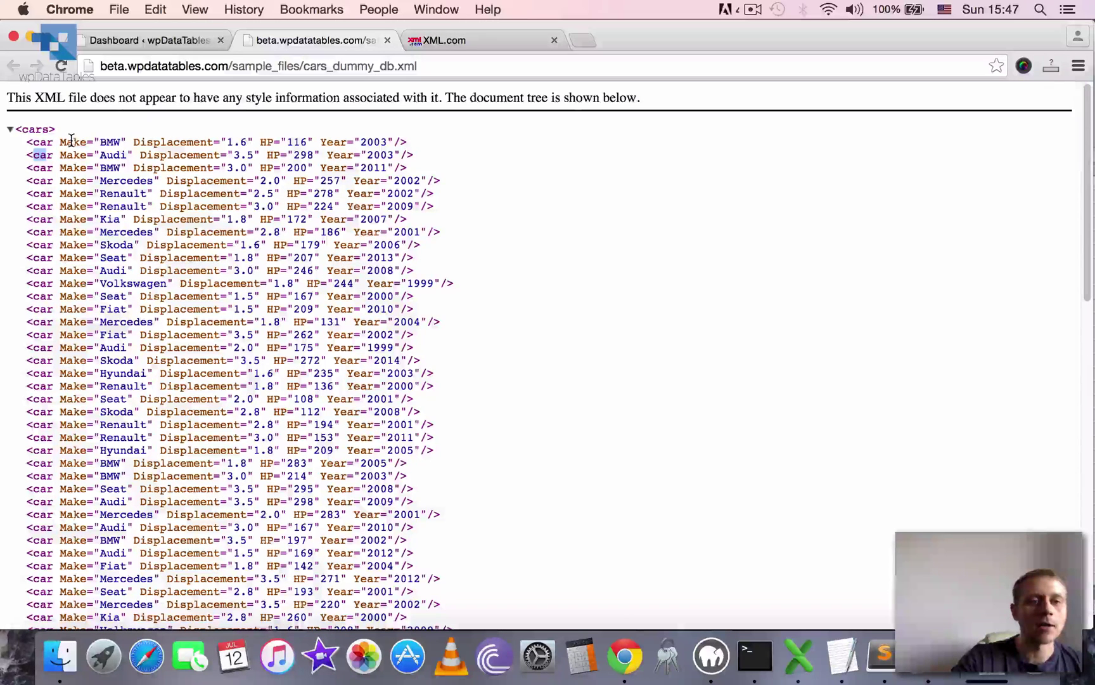
double_click(73, 142)
double_click(171, 142)
click(267, 141)
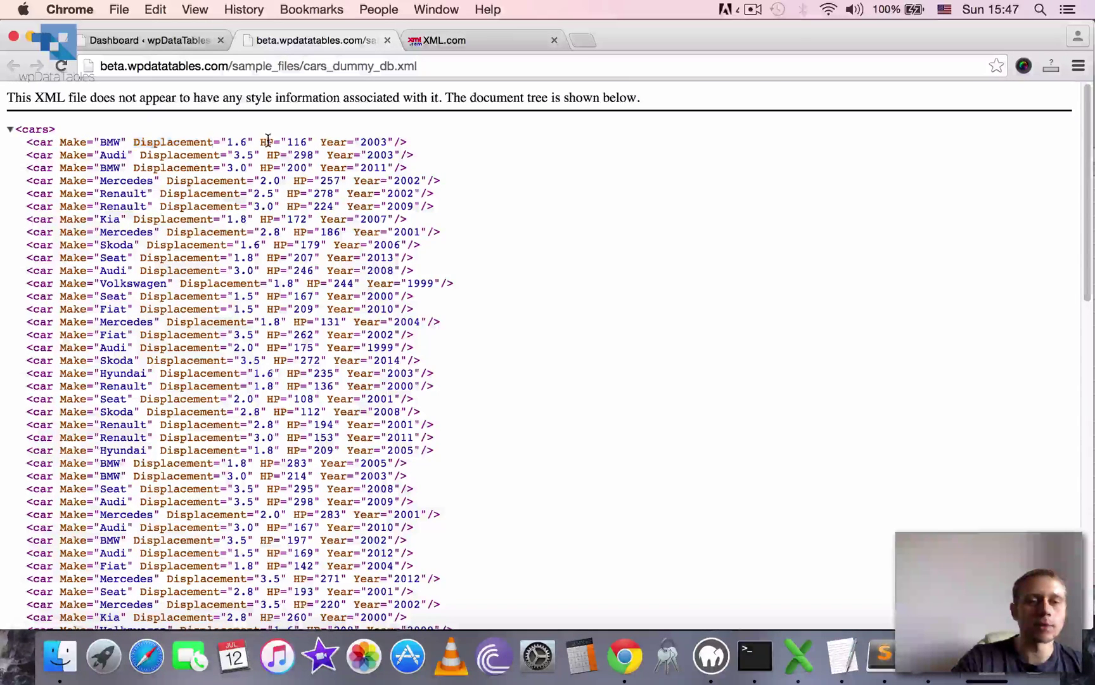
double_click(334, 142)
click(164, 167)
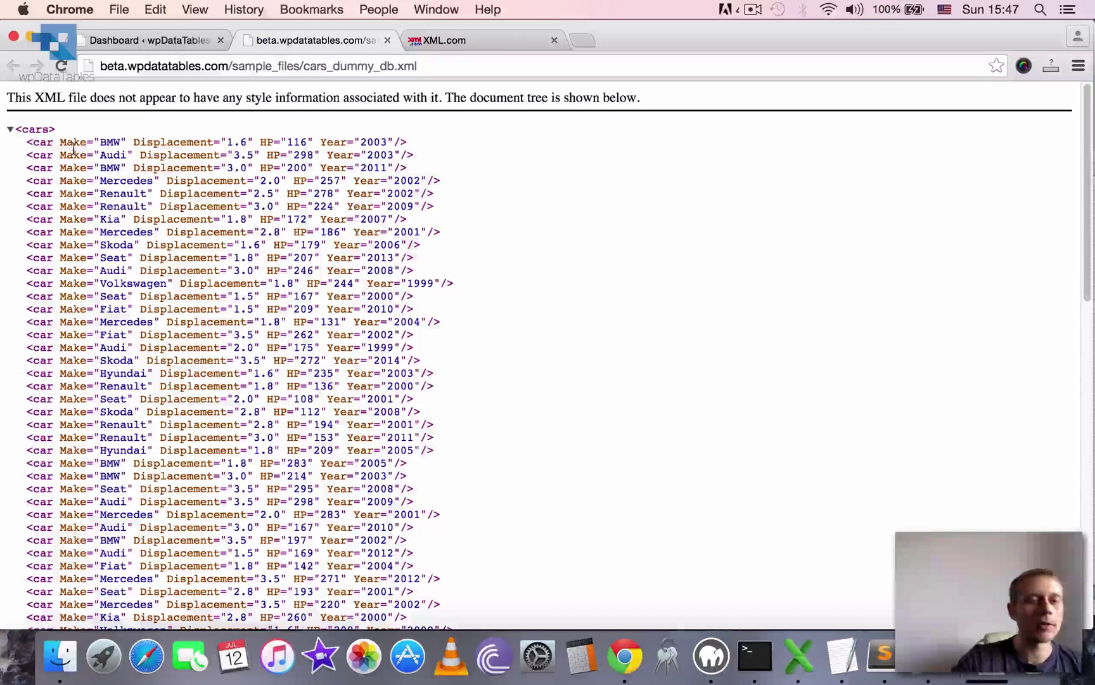
double_click(191, 142)
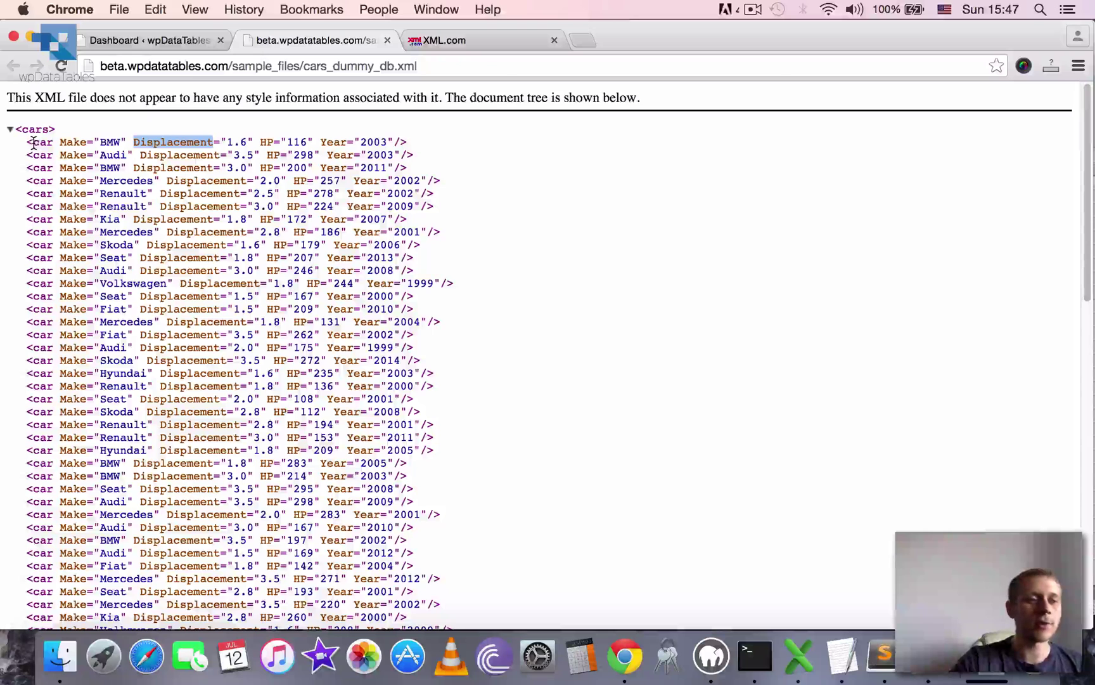
drag(34, 143, 55, 143)
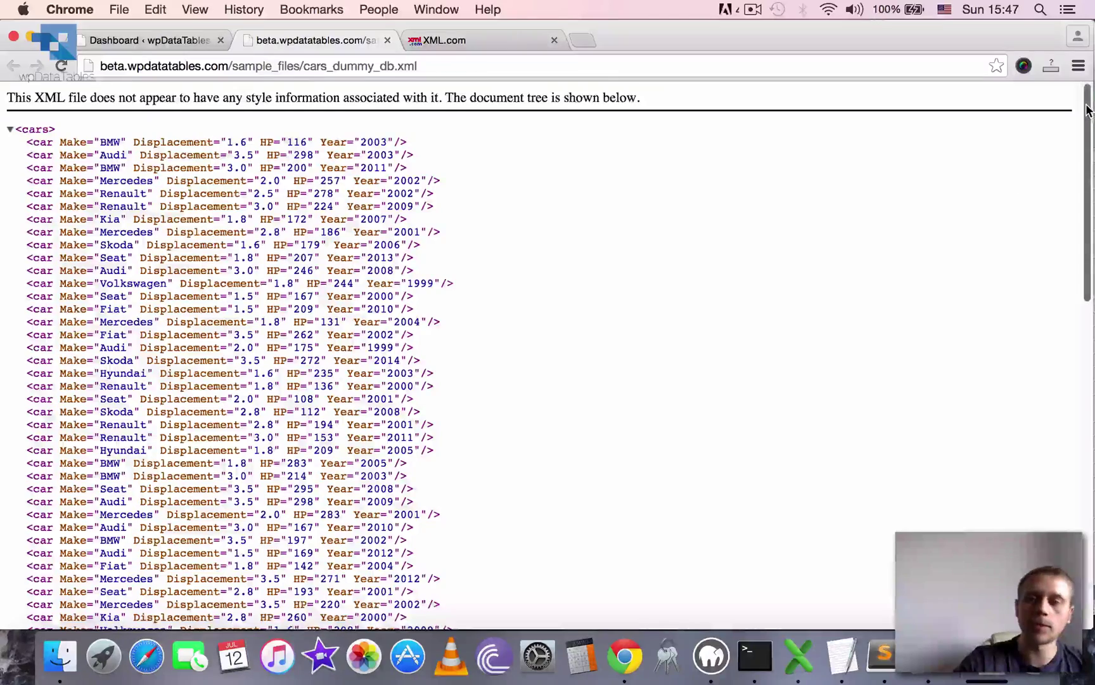
drag(1088, 114, 173, 114)
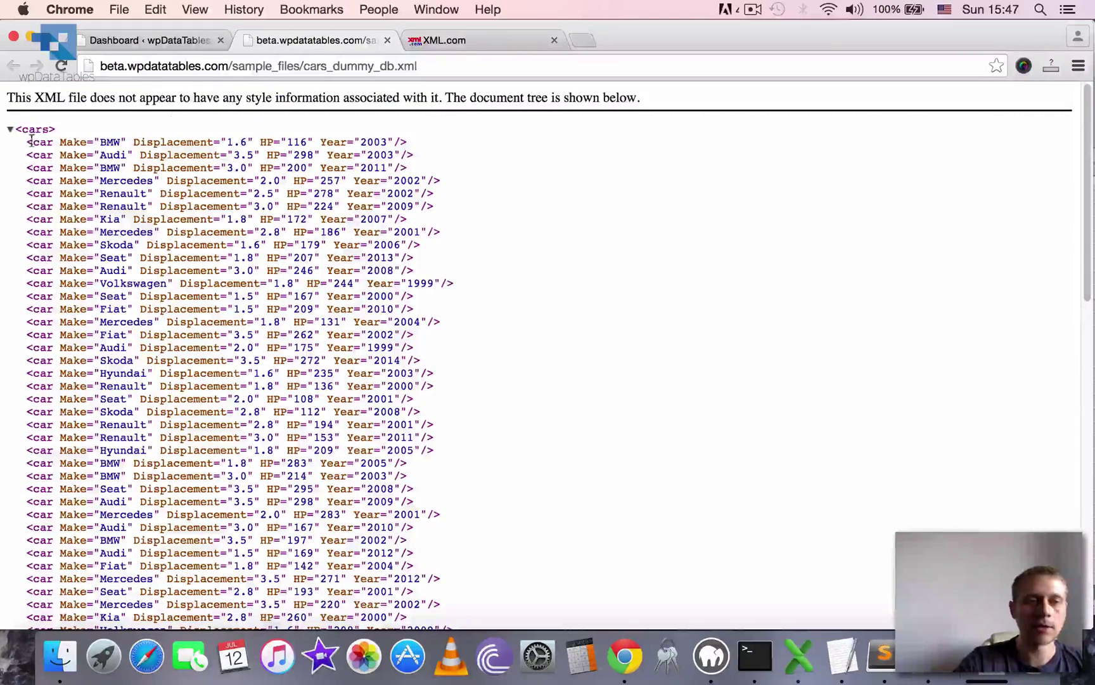
drag(30, 142, 409, 145)
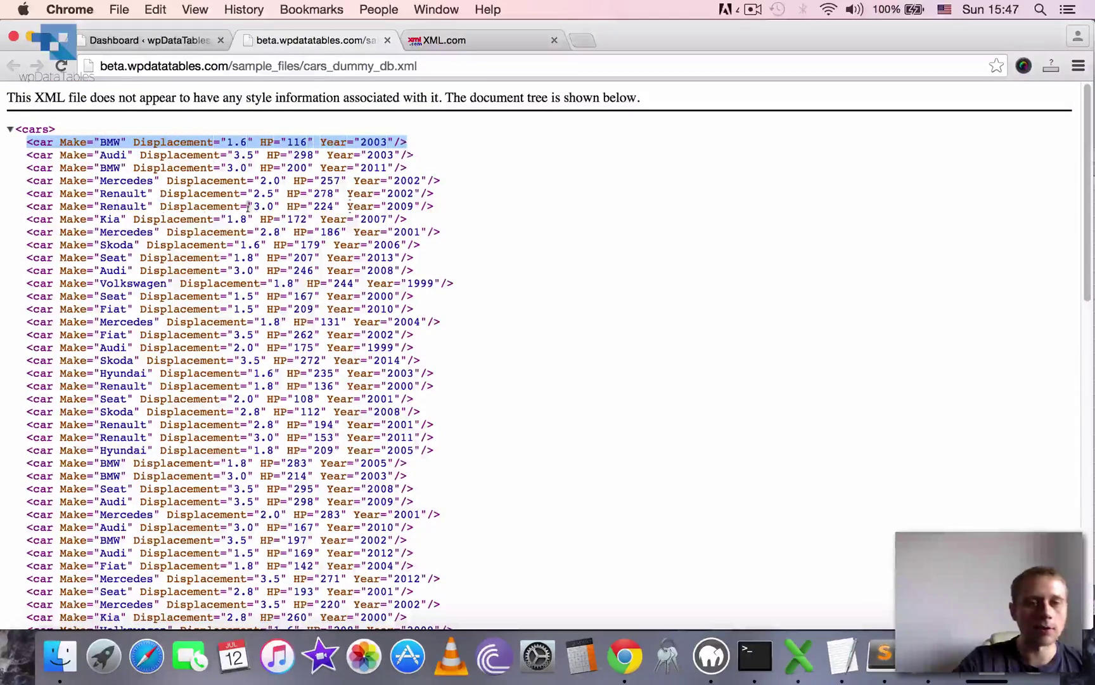
double_click(71, 142)
double_click(172, 142)
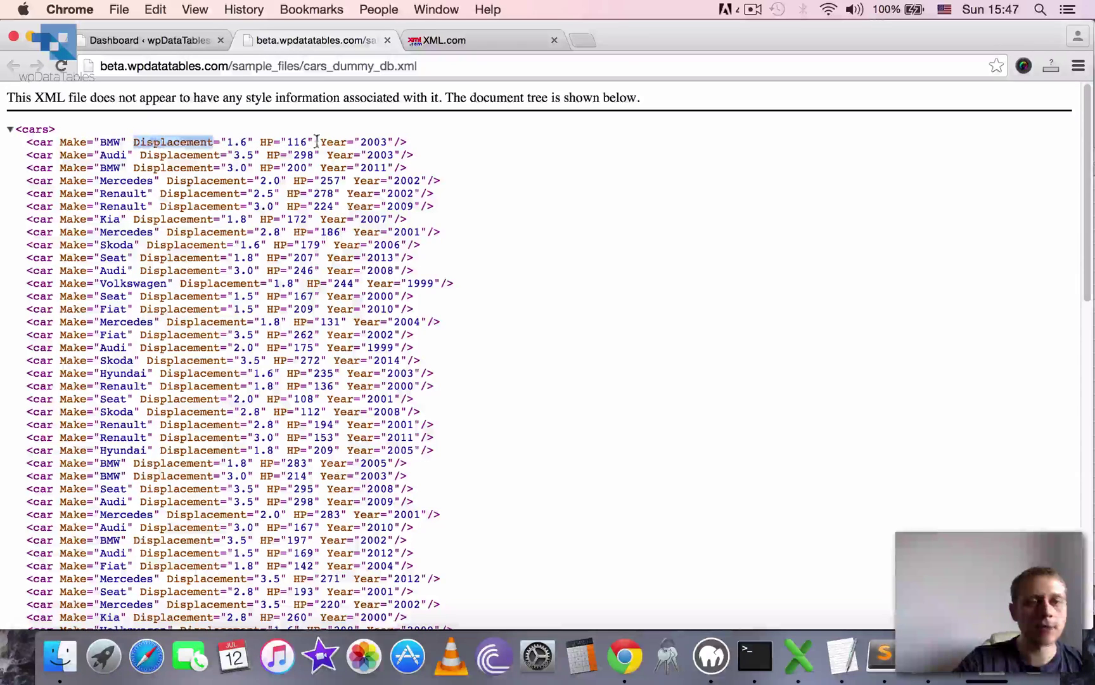
double_click(267, 142)
double_click(334, 142)
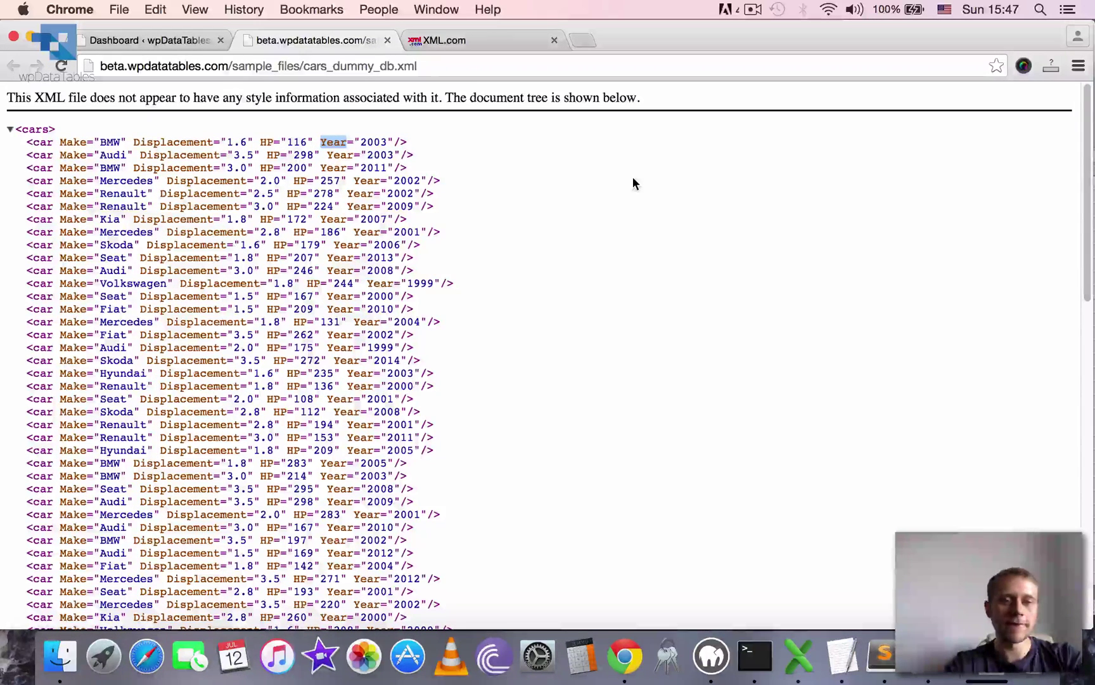
click(558, 145)
double_click(175, 141)
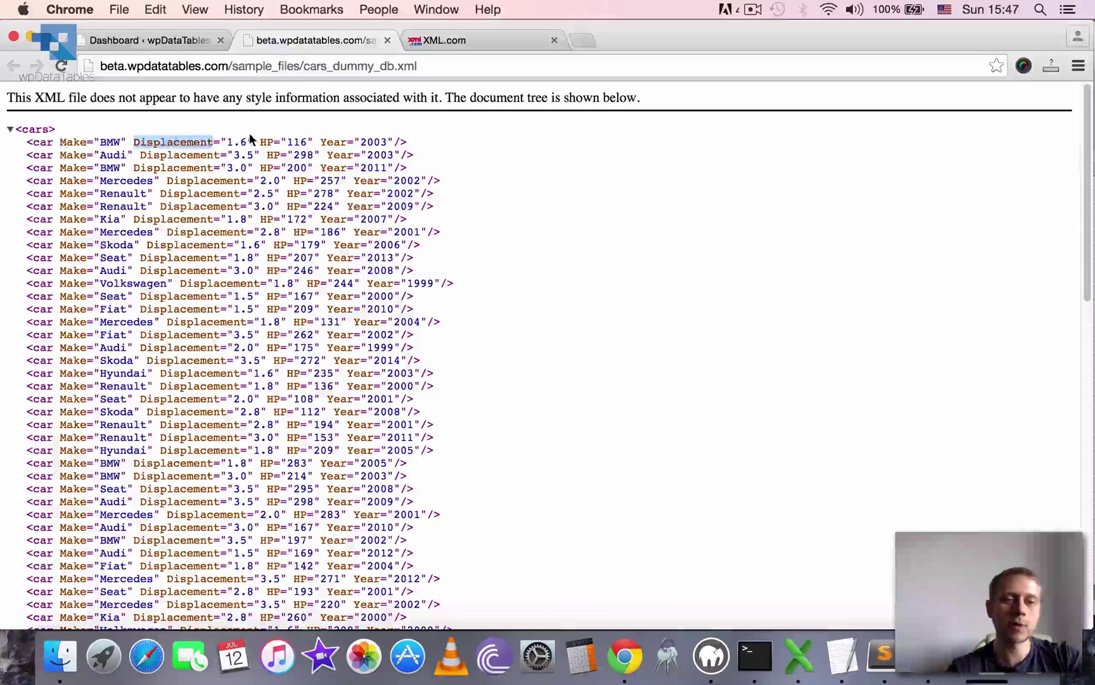
double_click(266, 141)
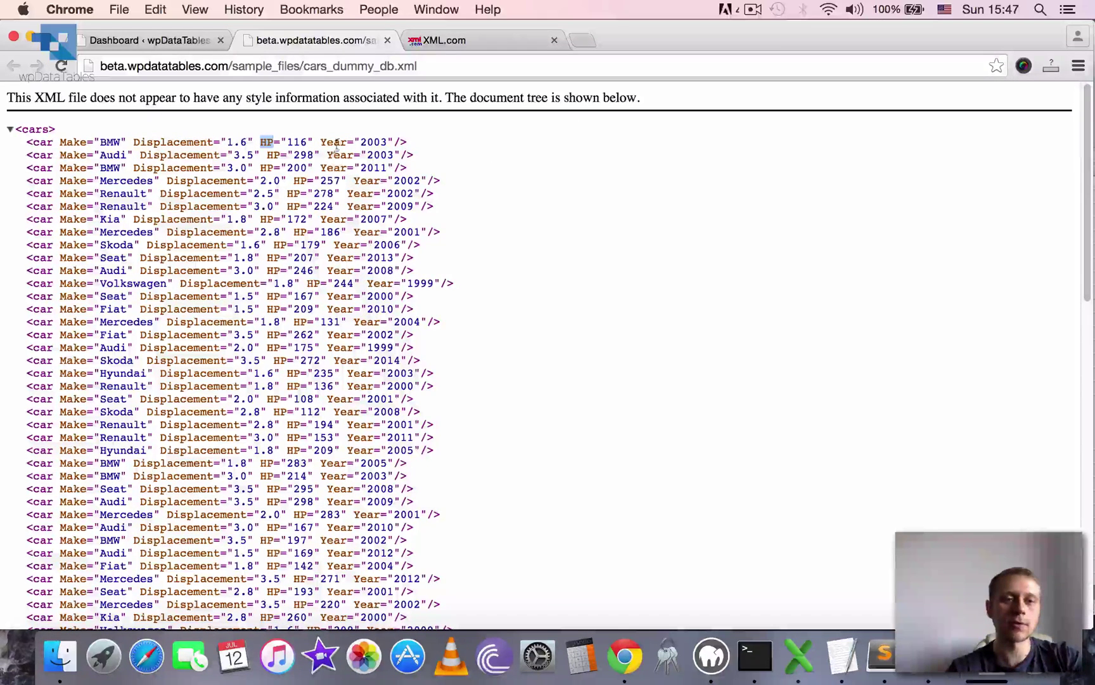
double_click(109, 141)
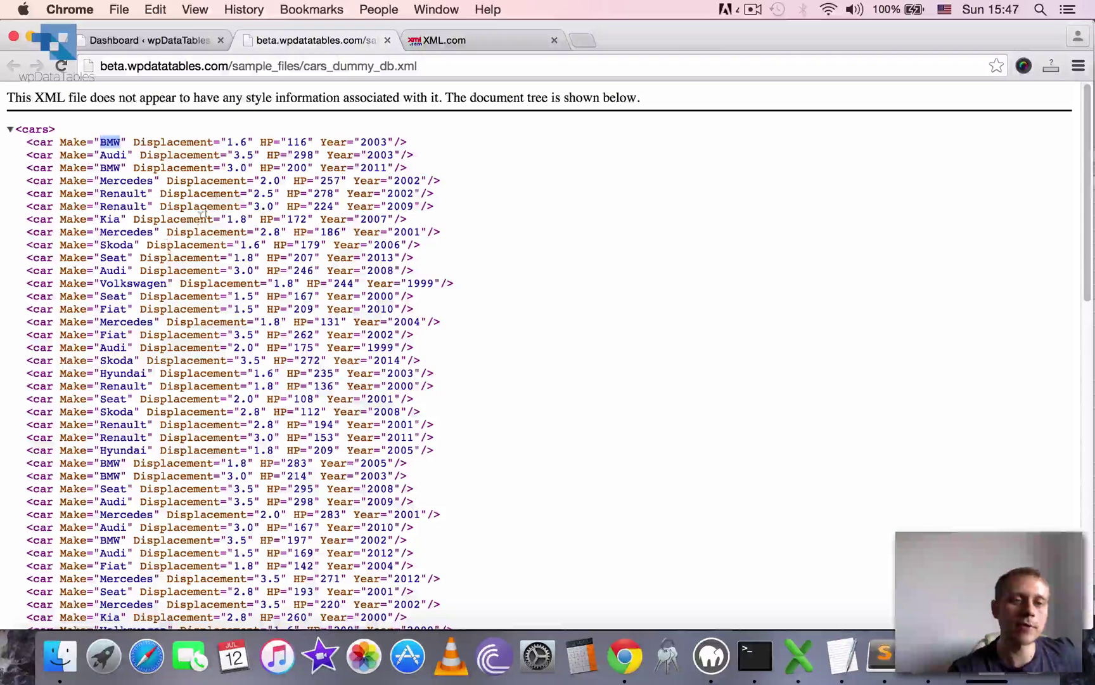
double_click(237, 141)
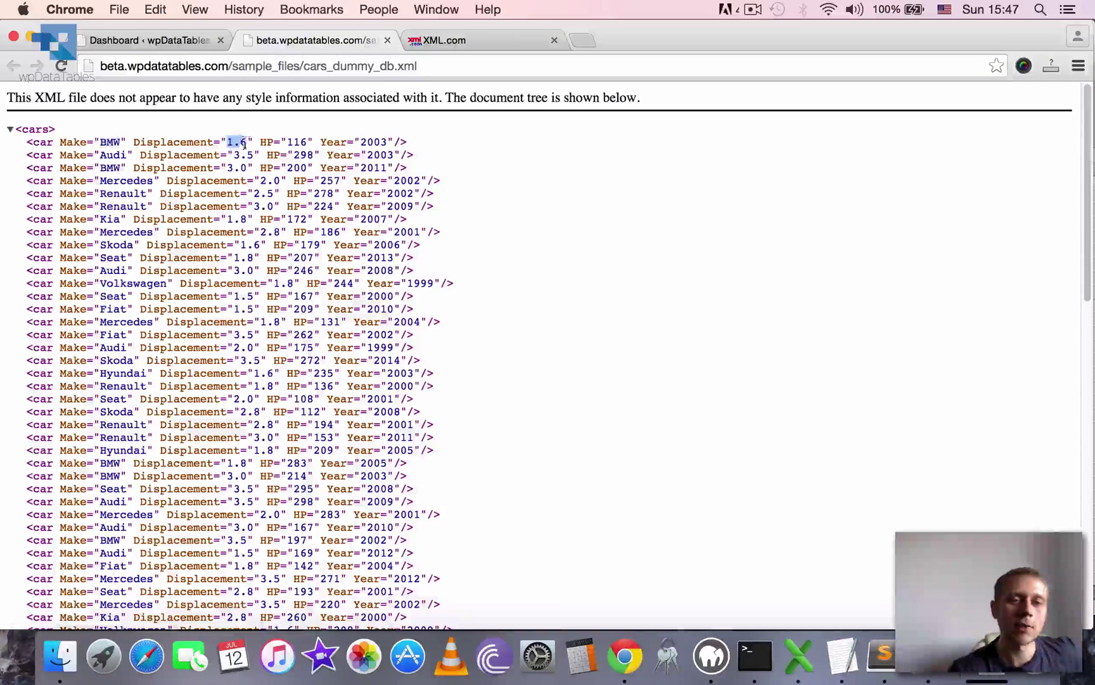
double_click(289, 141)
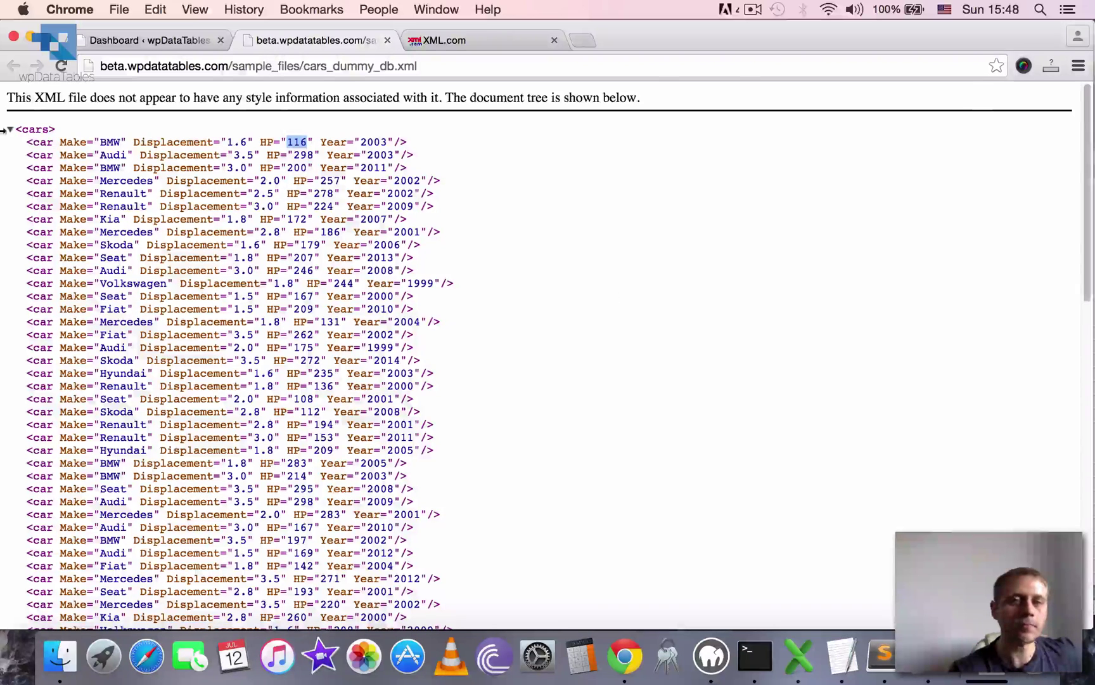
double_click(48, 128)
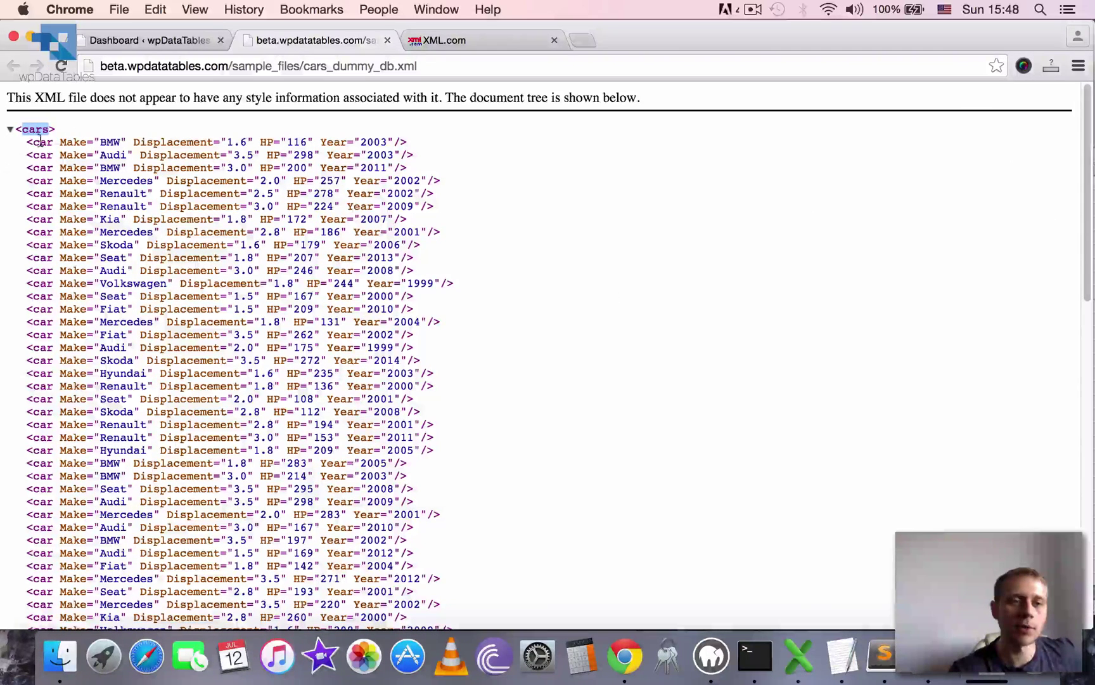
drag(34, 140, 47, 168)
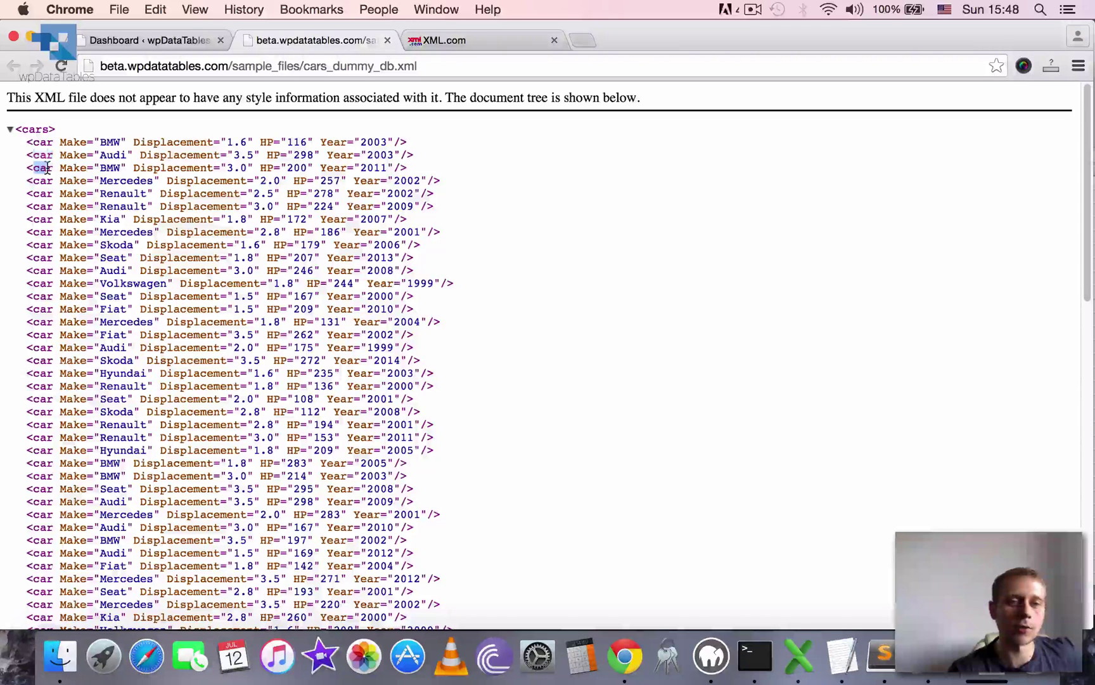
double_click(70, 141)
double_click(189, 142)
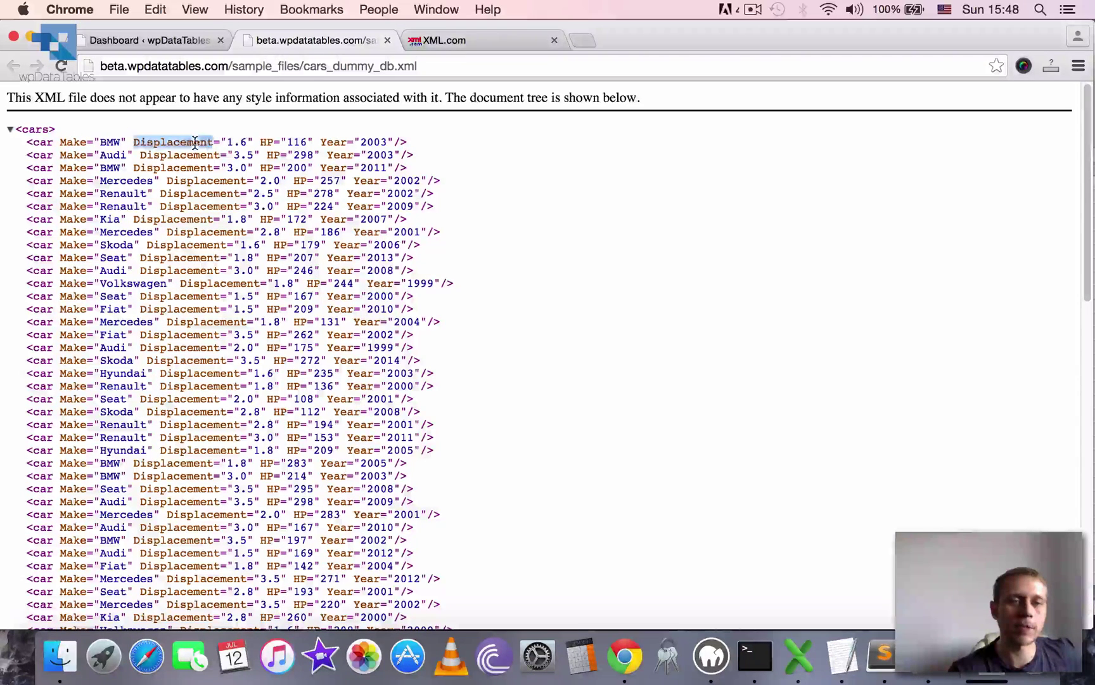
double_click(266, 141)
double_click(336, 142)
- Scroll through the XML car records, then select the full cars_dummy_db.xml URL in the address bar
scroll(1032, 329, down, 10)
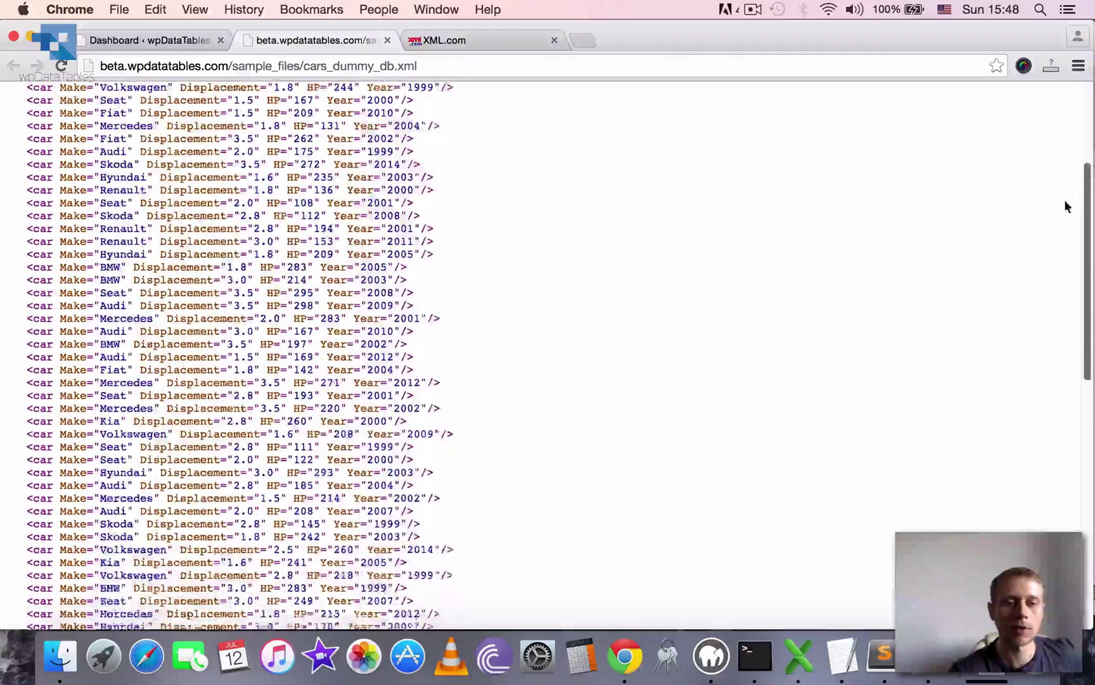
scroll(1031, 330, down, 8)
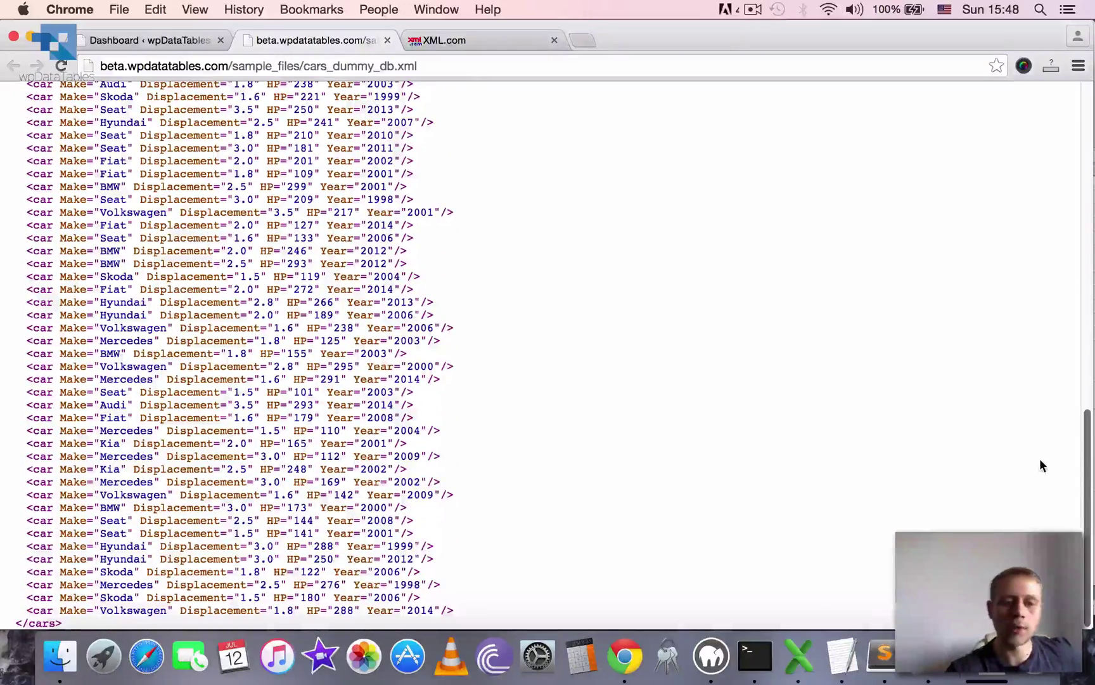
scroll(1039, 459, up, 1)
scroll(1039, 418, up, 20)
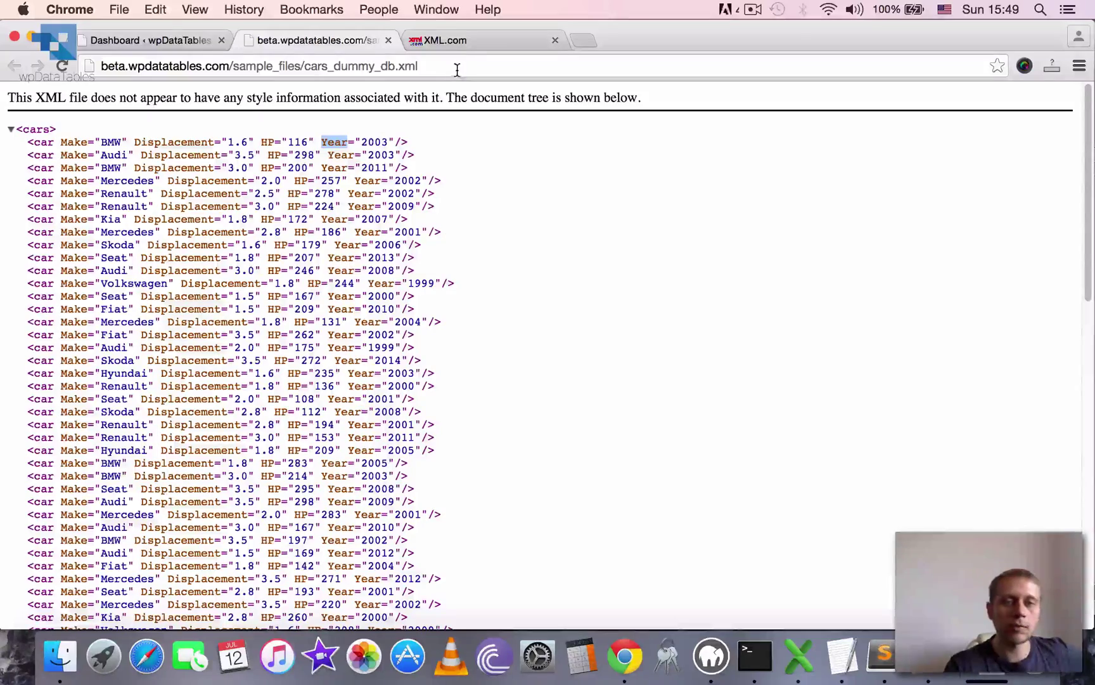
drag(1086, 136, 1085, 95)
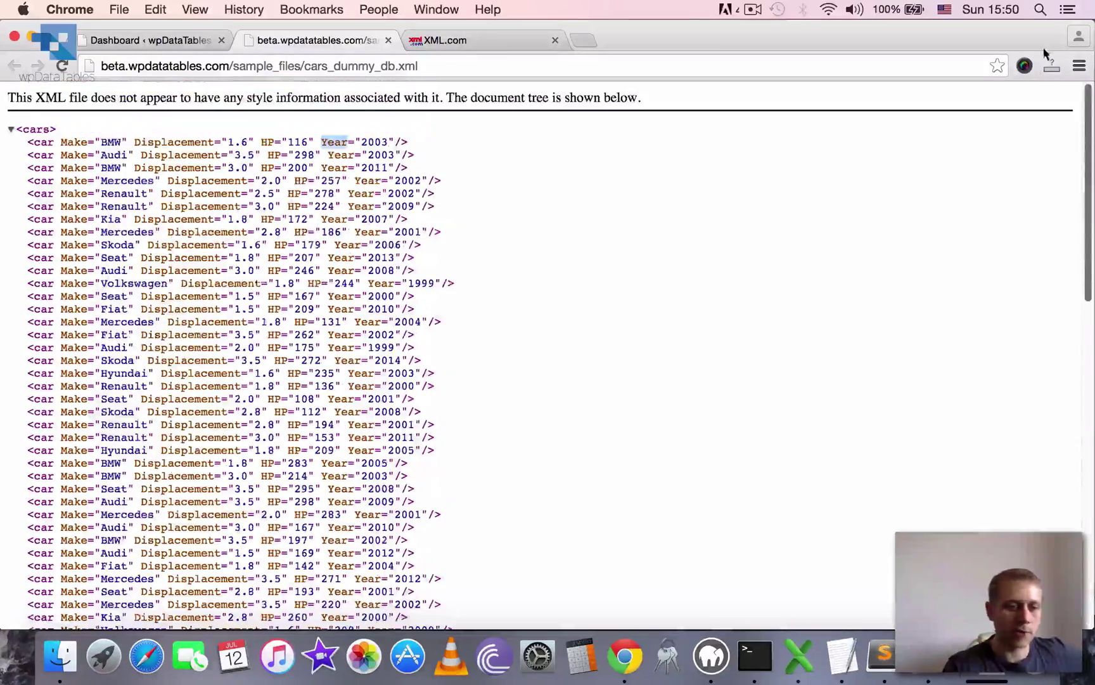
click(443, 66)
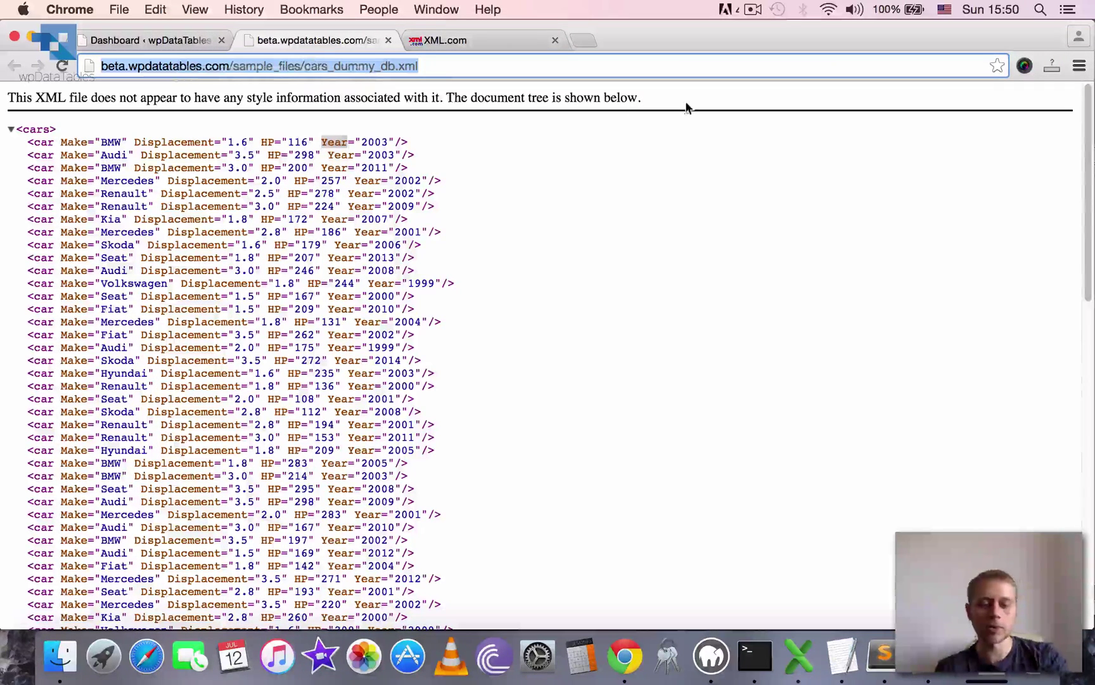
- From the WordPress Dashboard, choose wpDataTables > Add from data source
click(127, 40)
mouse_move(135, 259)
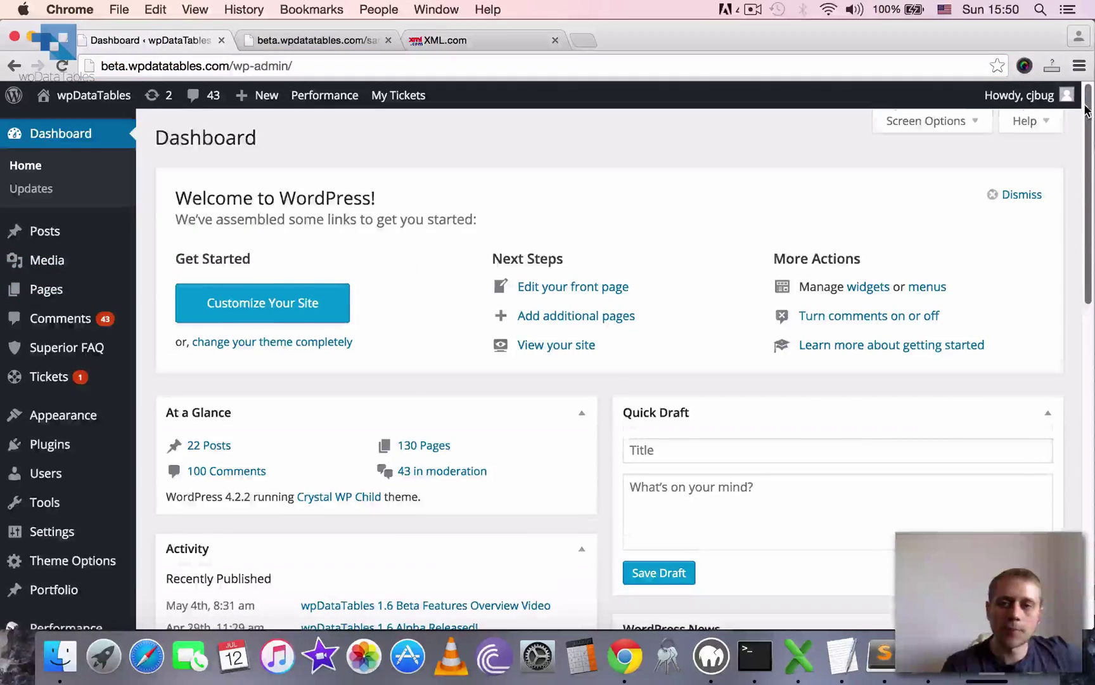
drag(1087, 124, 1071, 366)
mouse_move(57, 577)
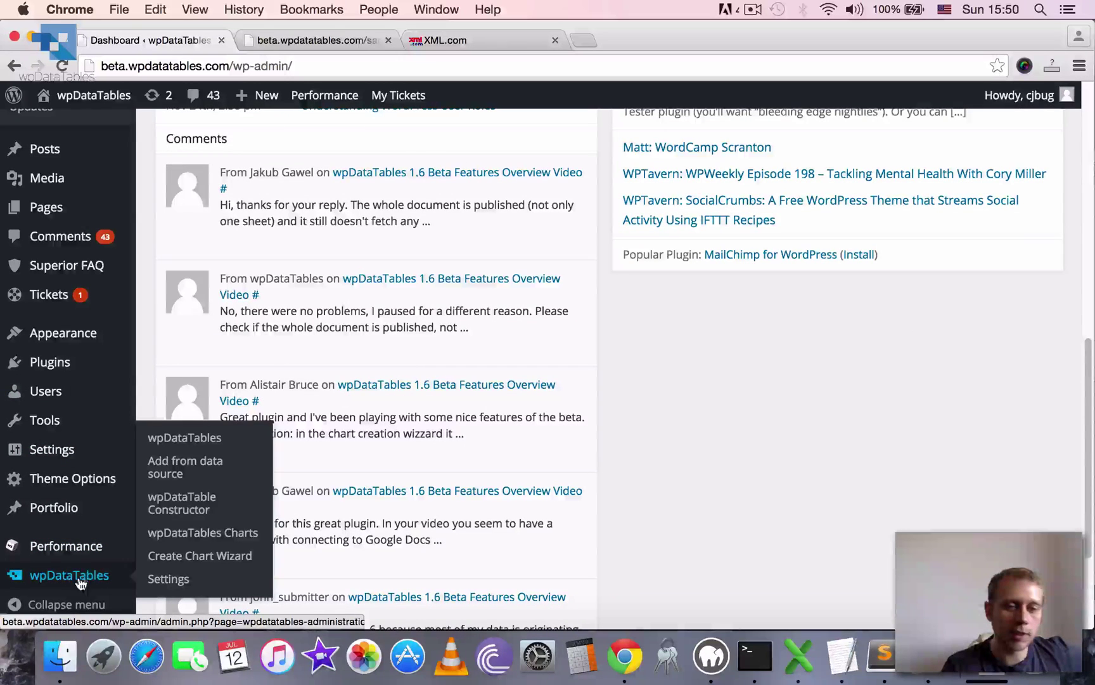
click(166, 466)
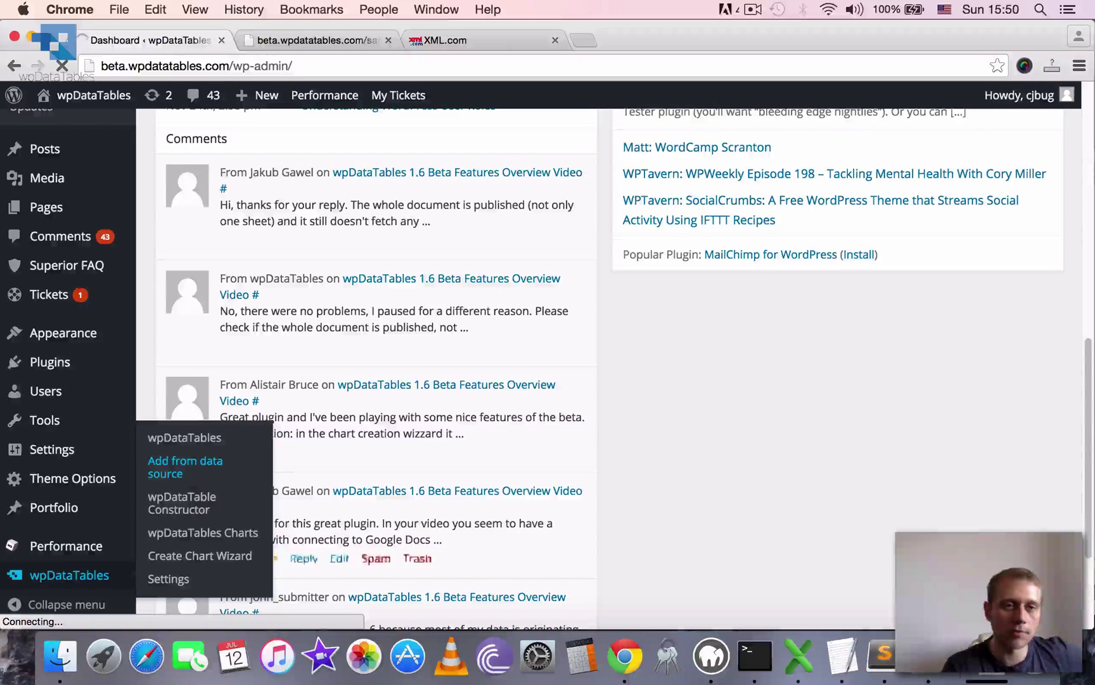
click(758, 8)
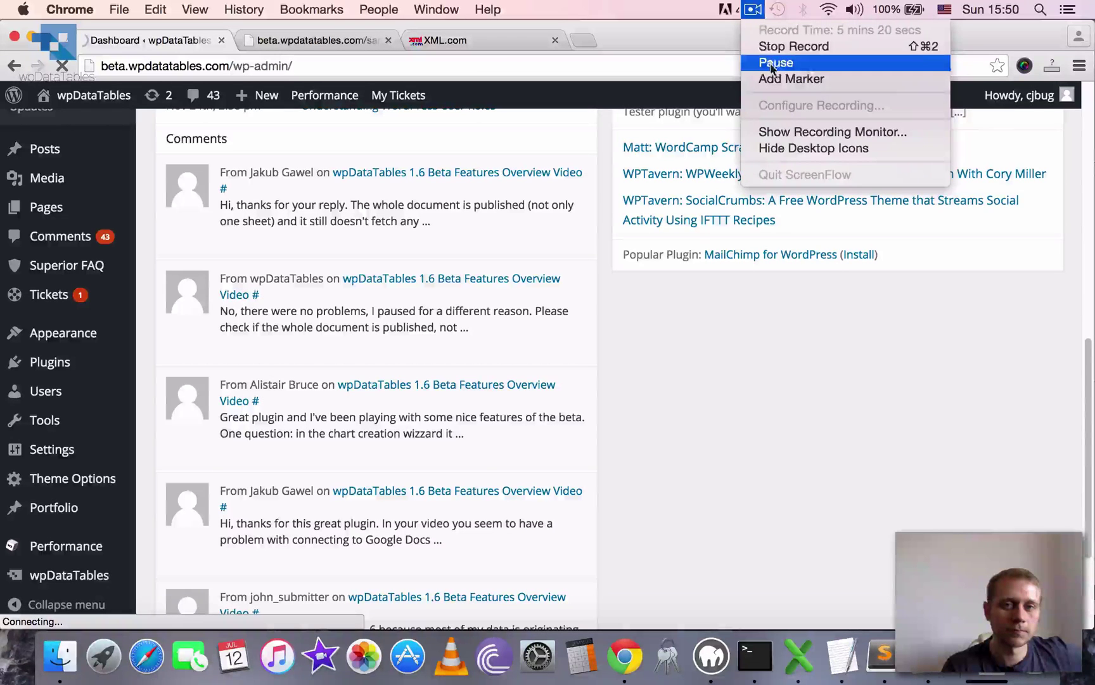
click(776, 62)
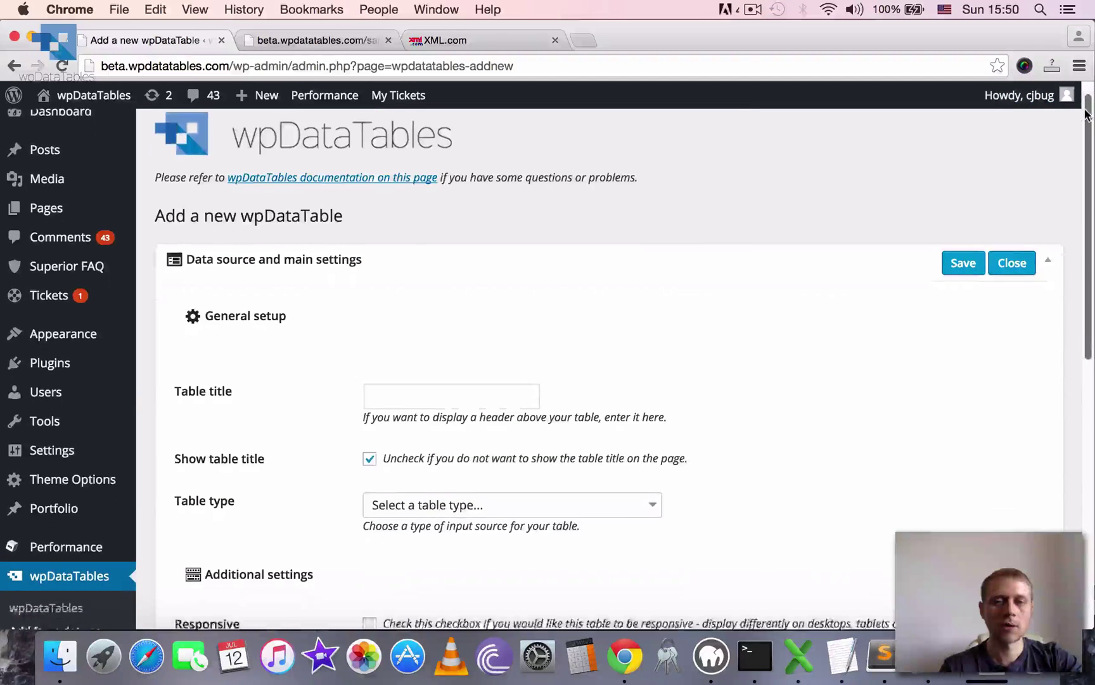
- Title the table 'XML Video tutorial', set type to XML file, and paste the cars_dummy_db.xml URL
scroll(640, 231, down, 2)
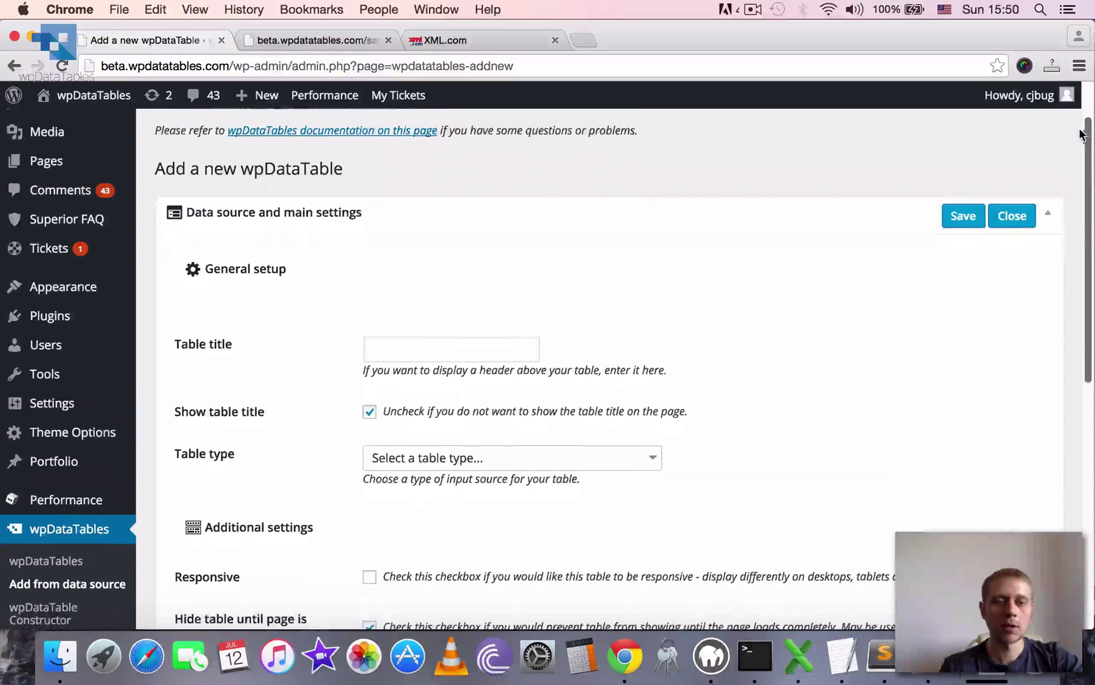
click(476, 347)
text(XML Video tut)
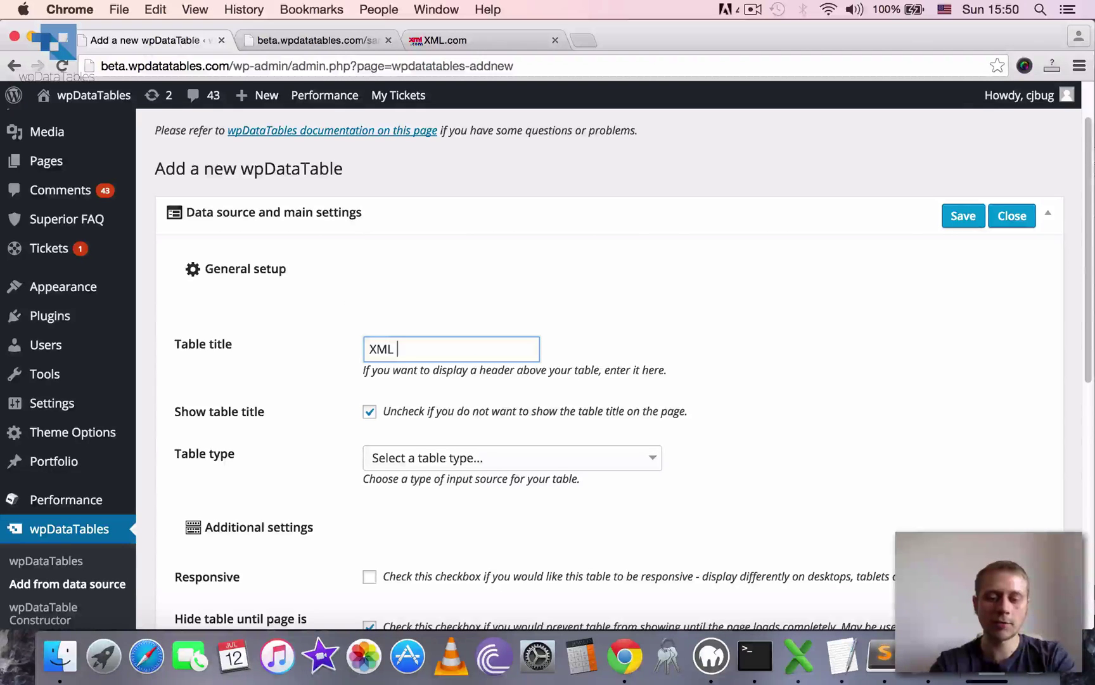
text(orial)
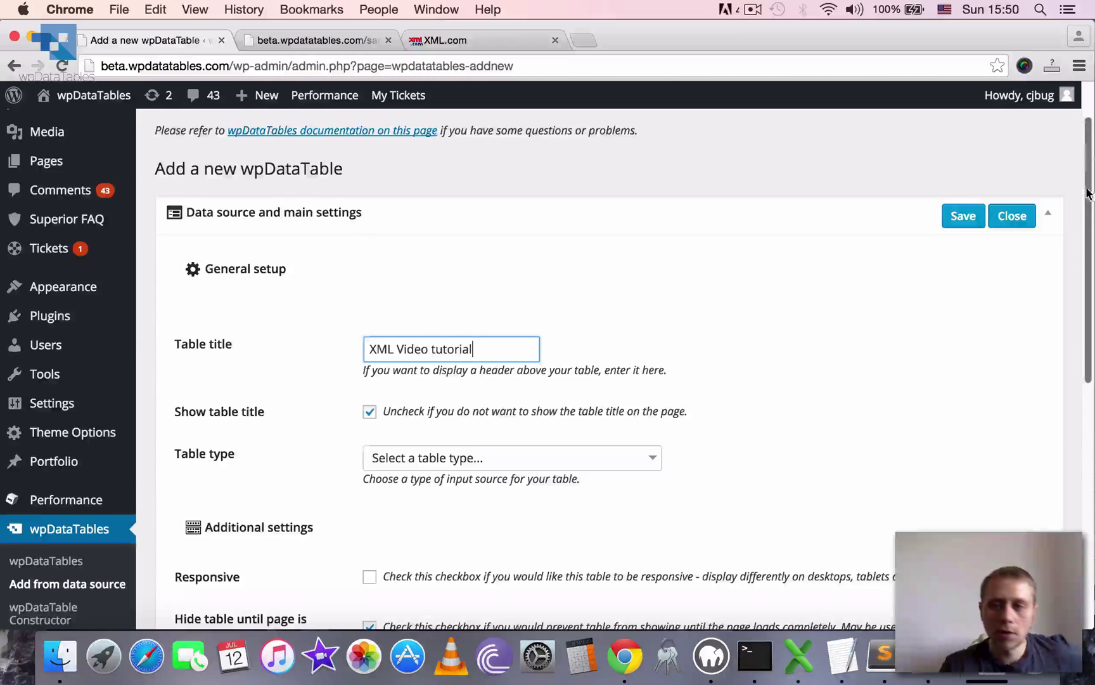
scroll(1062, 262, down, 3)
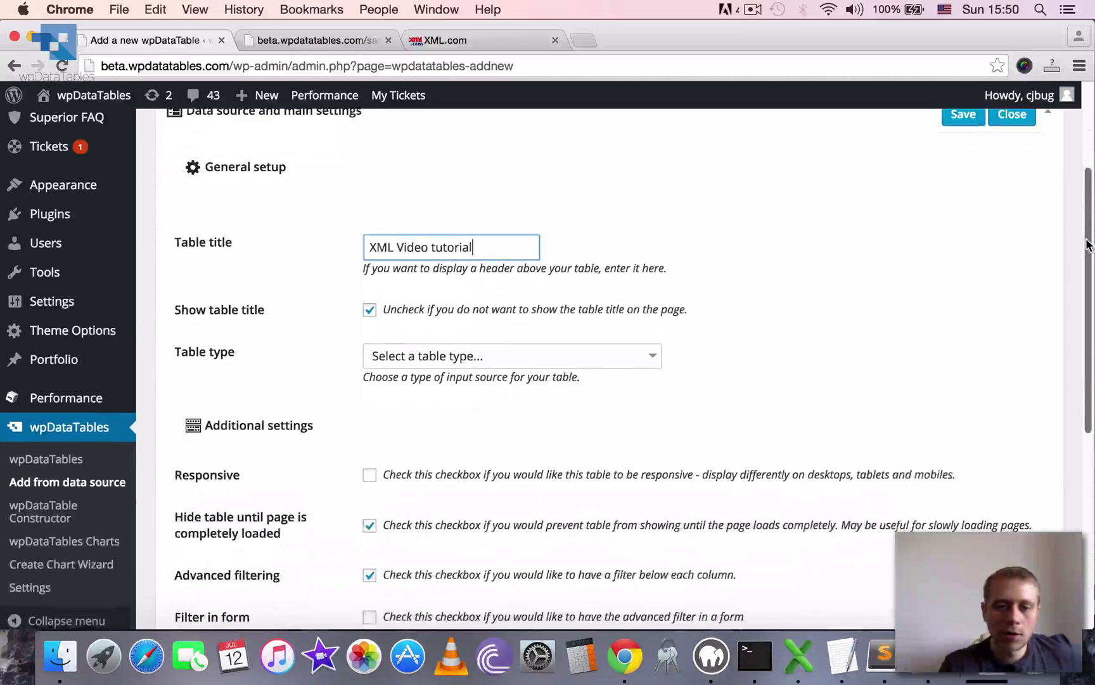
click(539, 359)
click(407, 283)
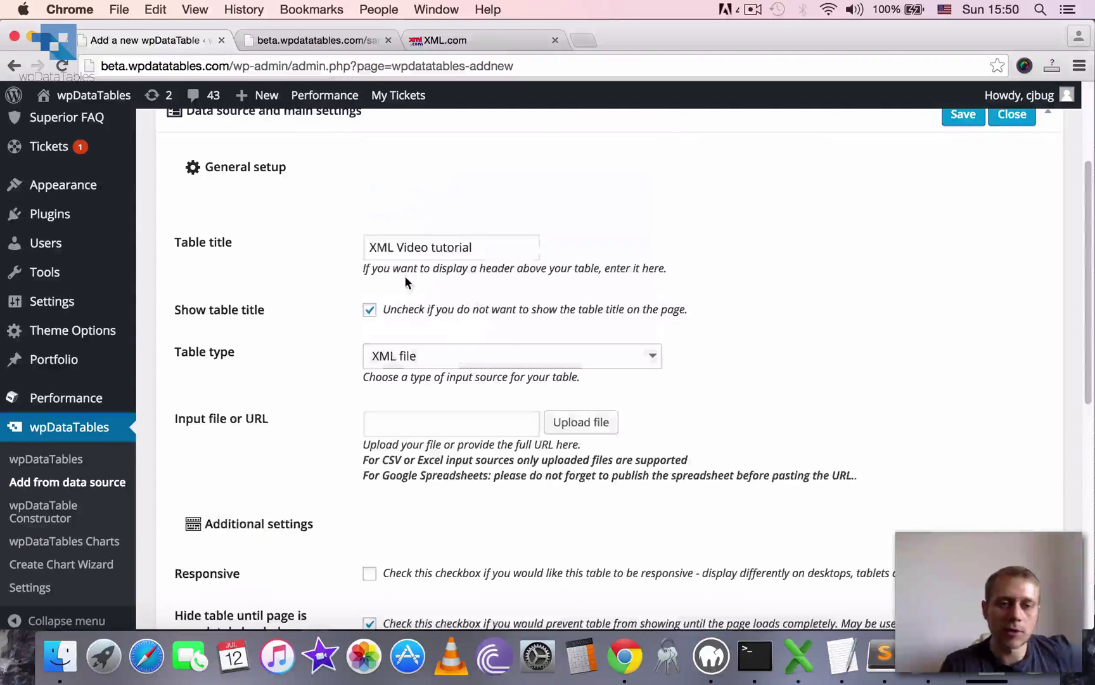
scroll(361, 359, down, 1)
click(433, 410)
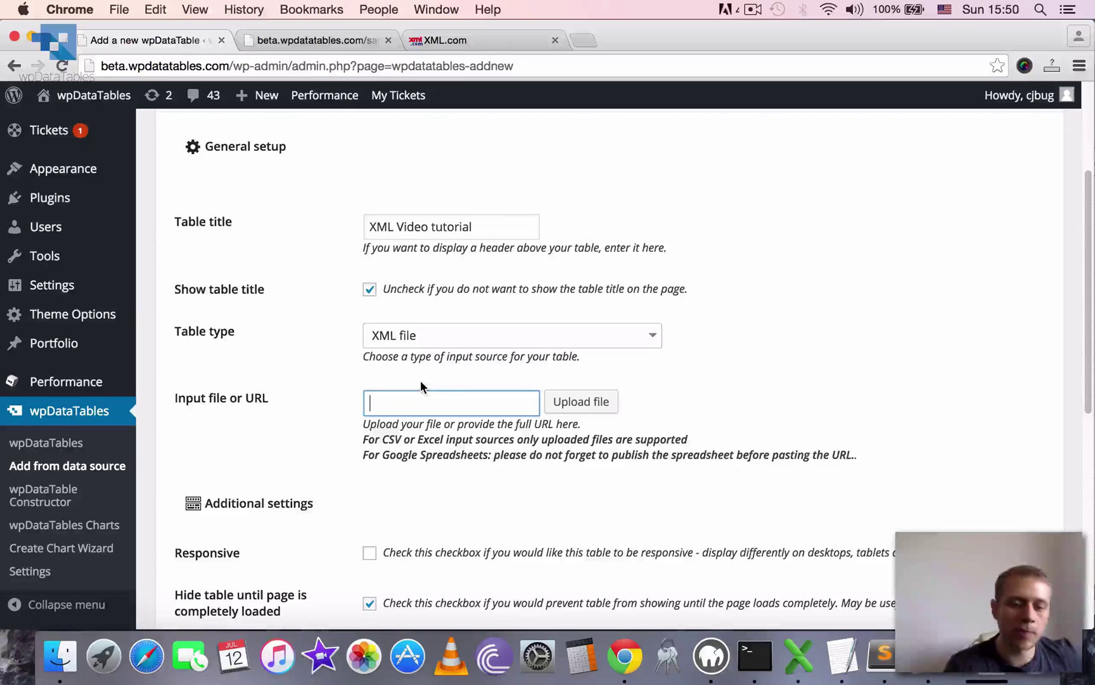
key(super+v)
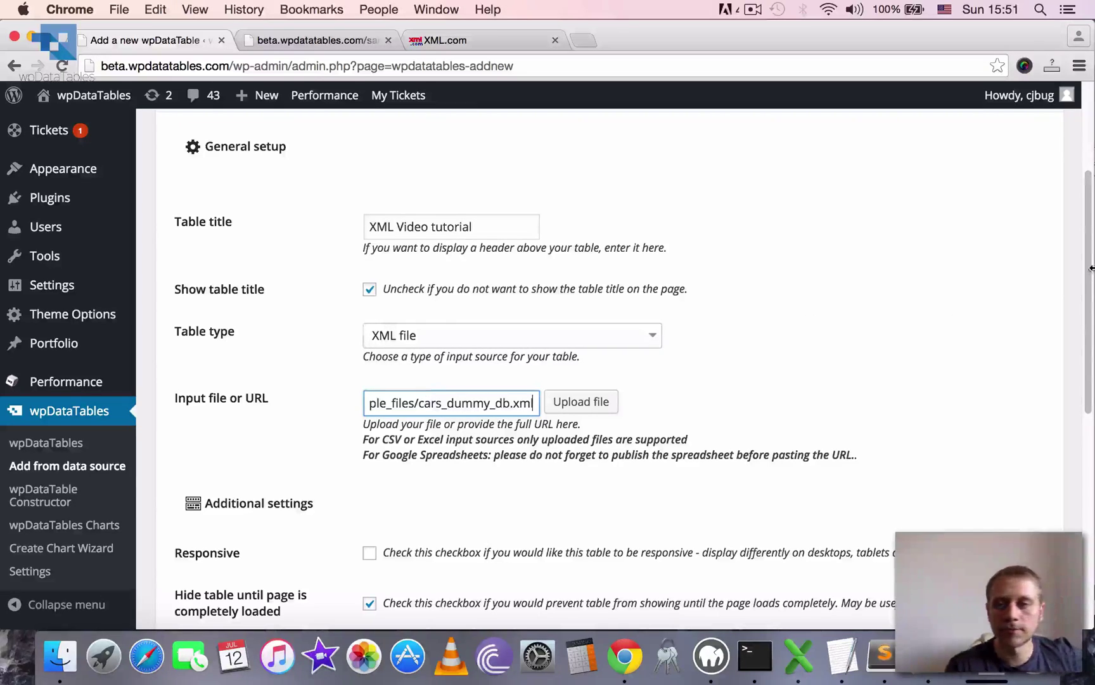
- Tick Responsive, untick Hide table until page is completely loaded, and save
scroll(1074, 386, down, 10)
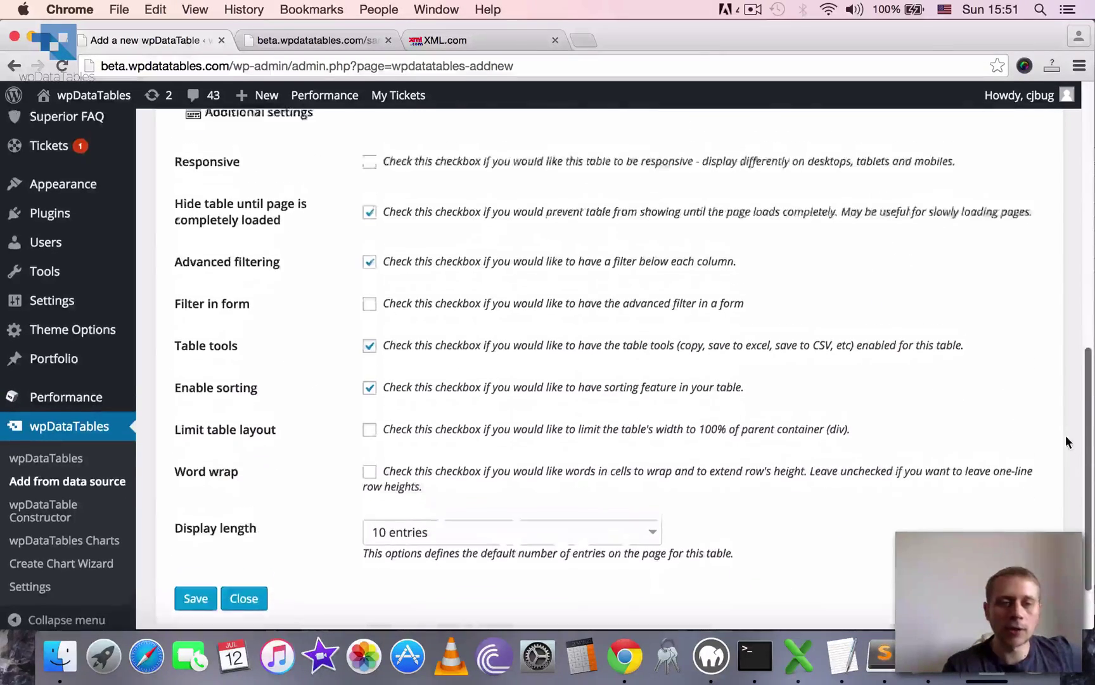
scroll(1065, 424, up, 2)
click(367, 225)
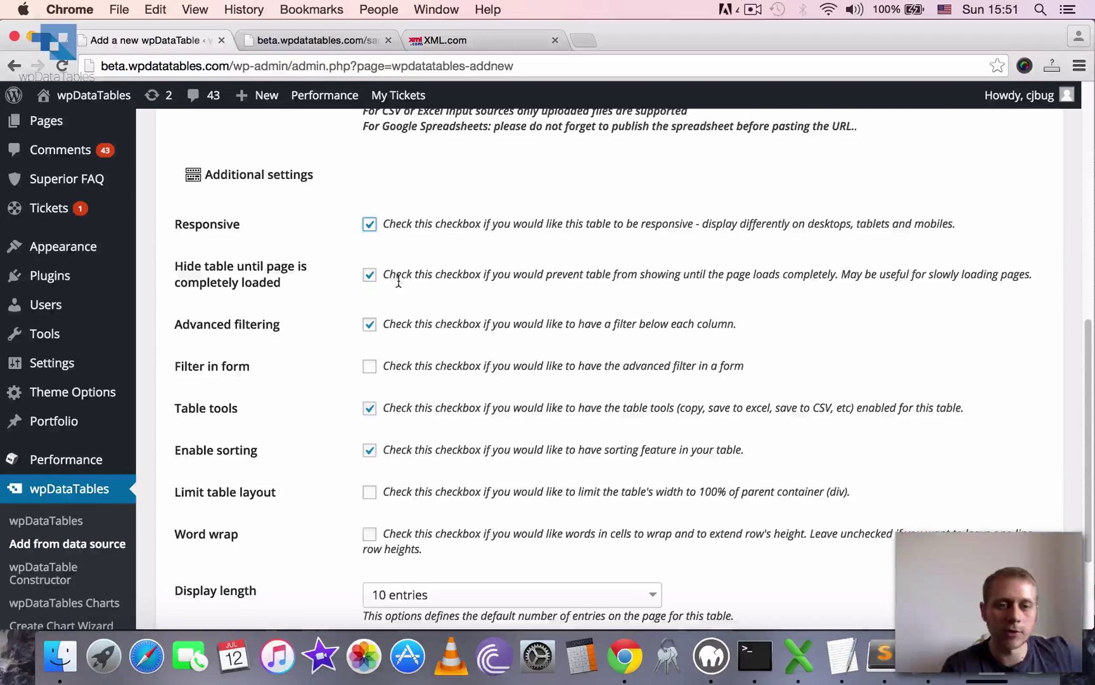
click(369, 275)
scroll(384, 299, down, 3)
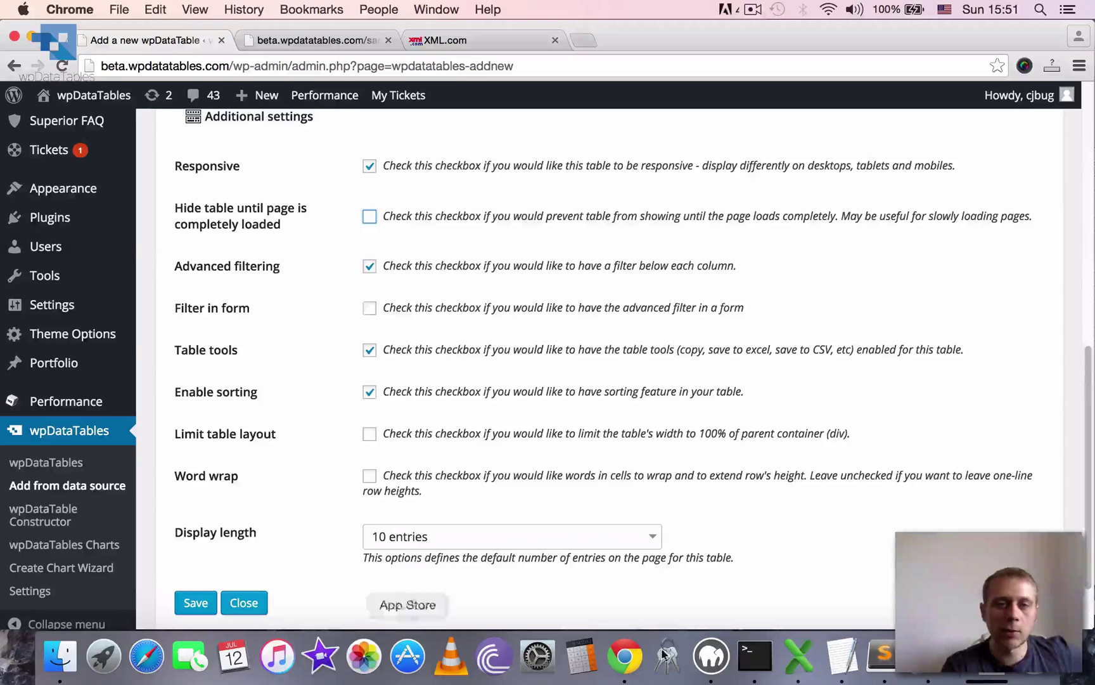
scroll(1065, 387, up, 5)
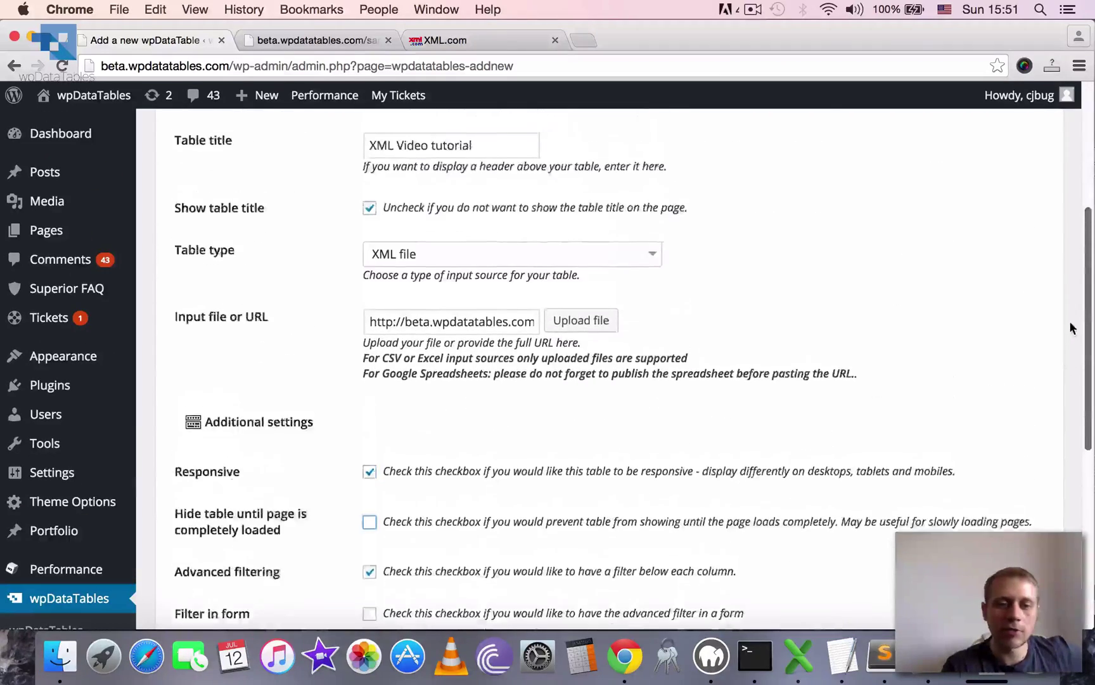
scroll(1071, 444, down, 8)
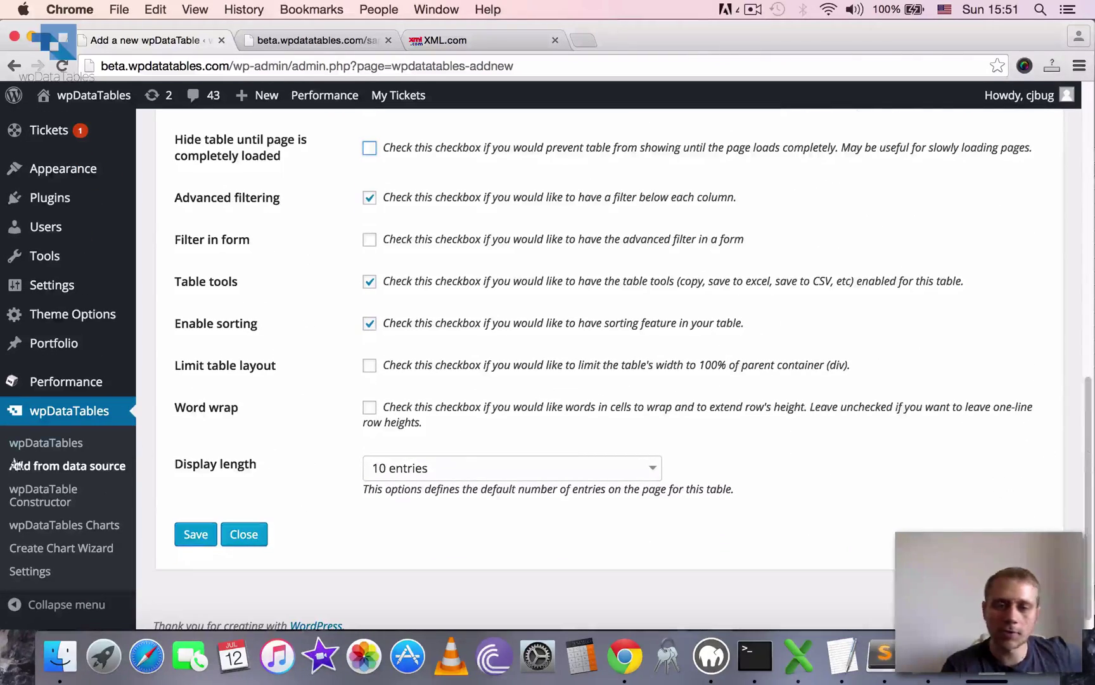
click(204, 539)
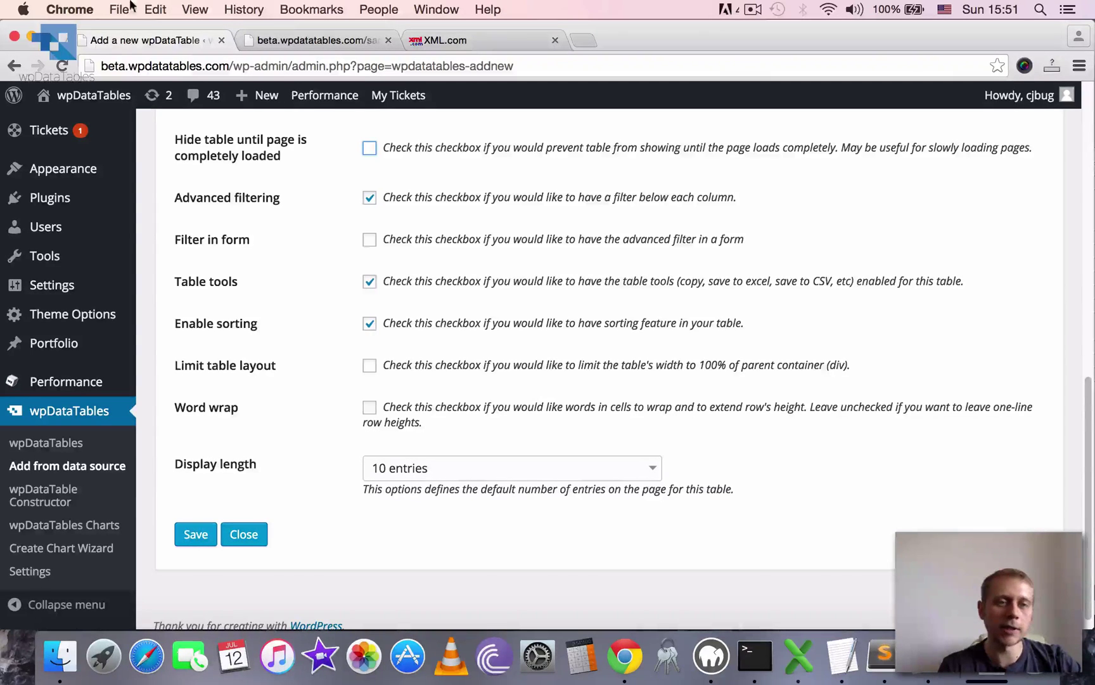
click(299, 40)
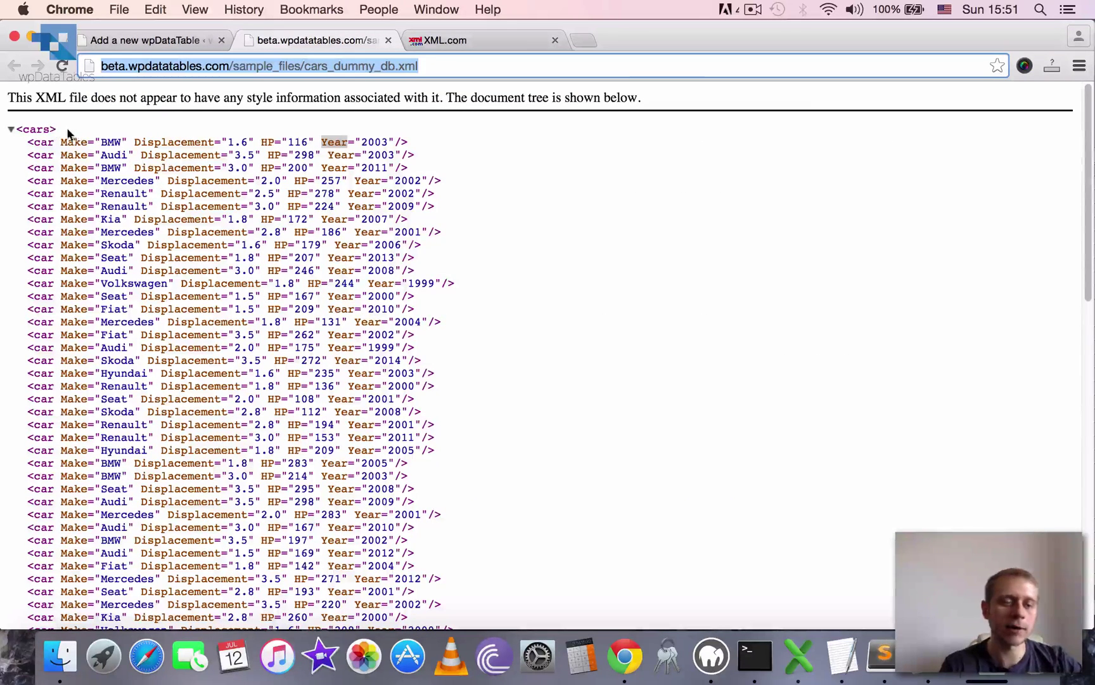
- Select the first car records in the XML tree, then clear the selection
drag(15, 124, 544, 321)
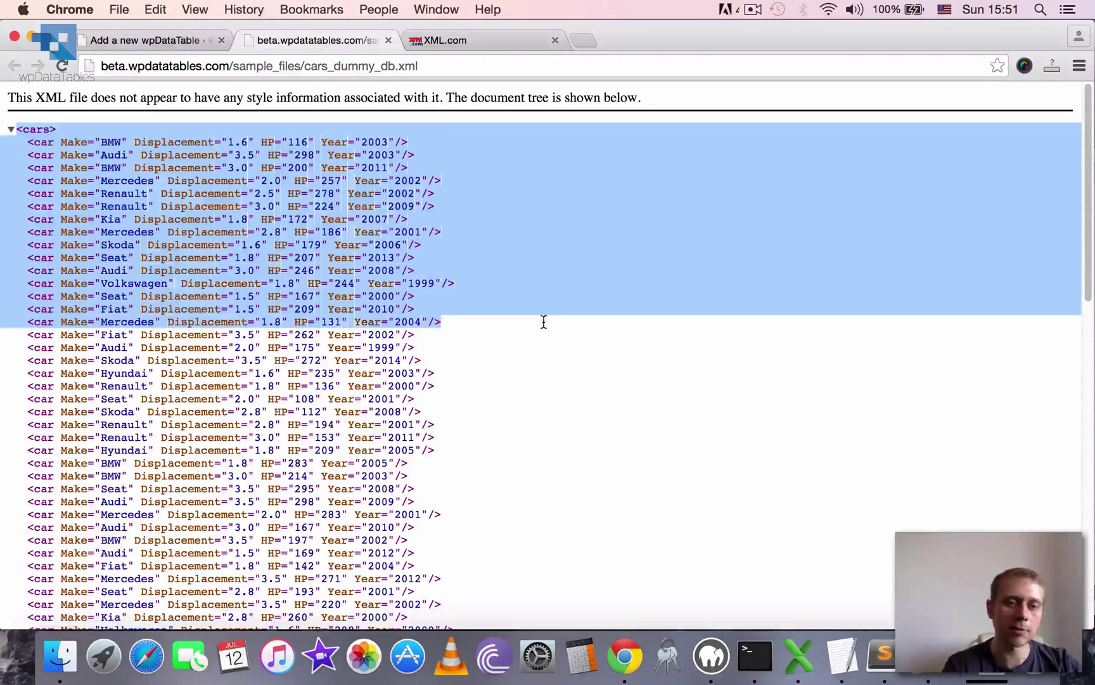
click(488, 227)
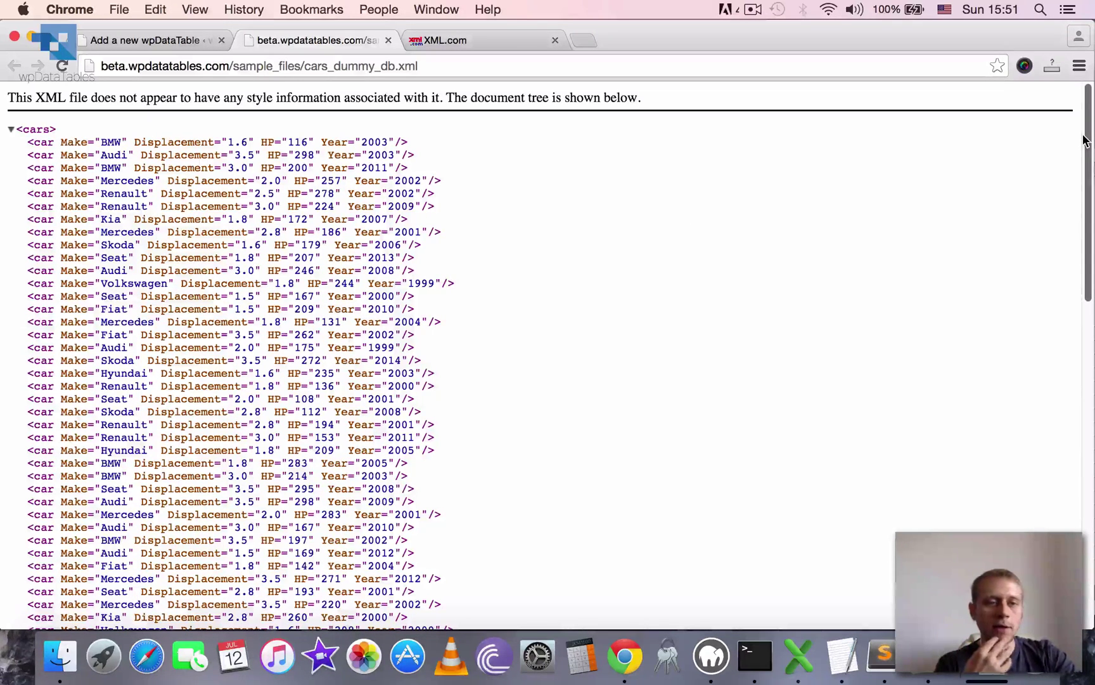
- Back on the table settings, save the table to get shortcode [wpdatatable id=34]
click(104, 38)
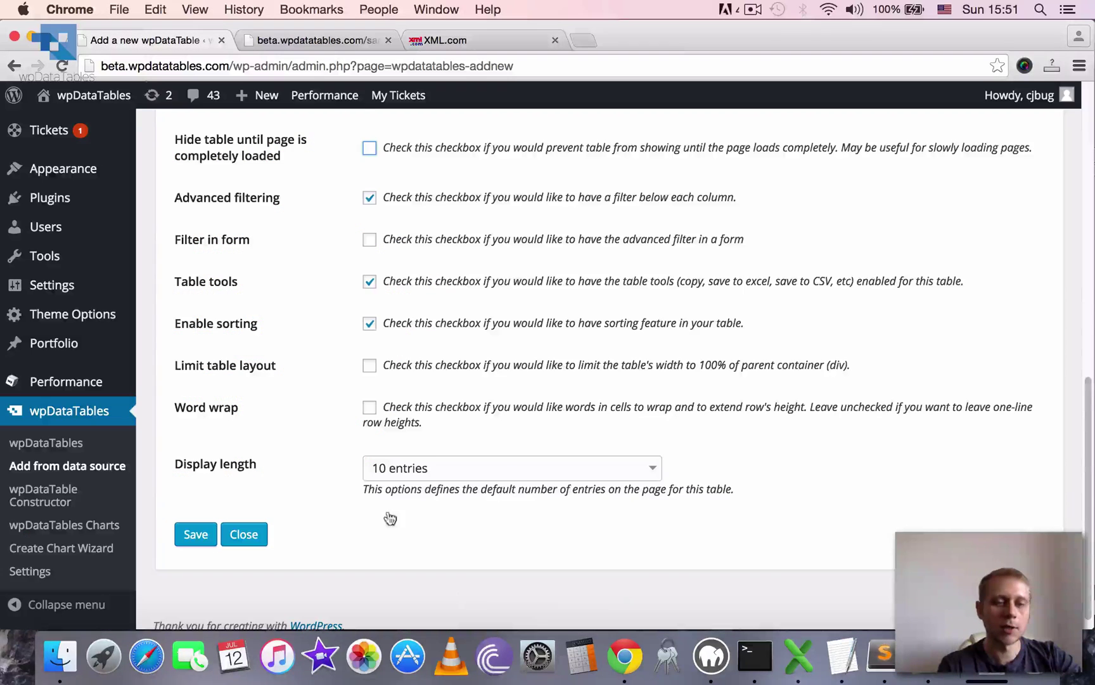
scroll(1090, 214, down, 1)
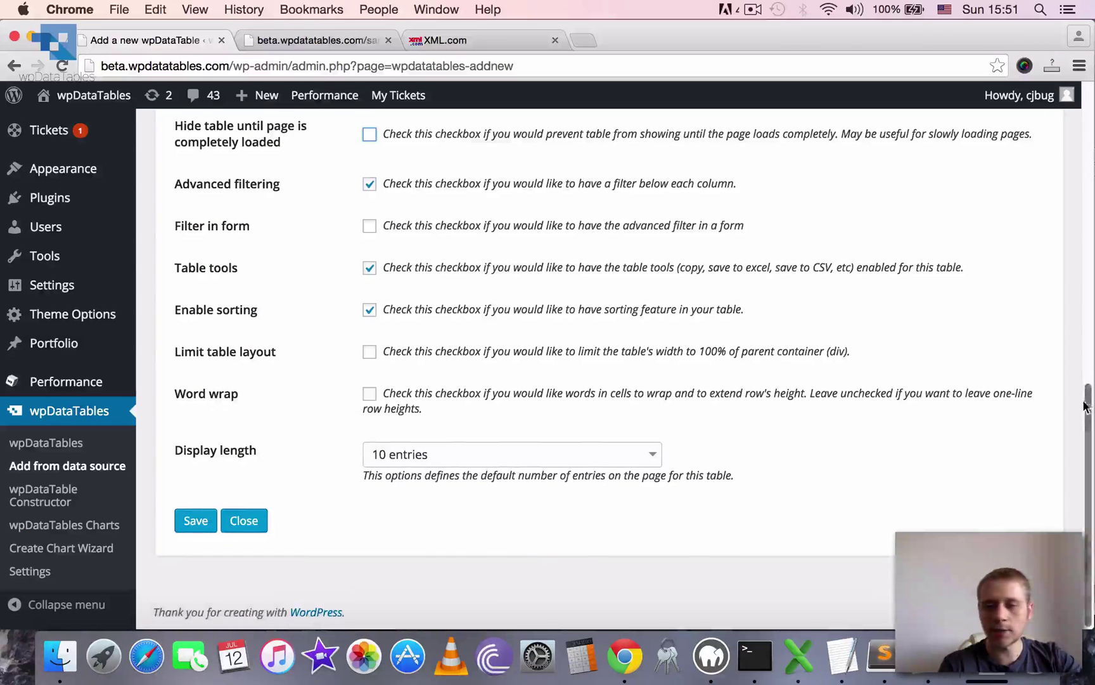
click(216, 519)
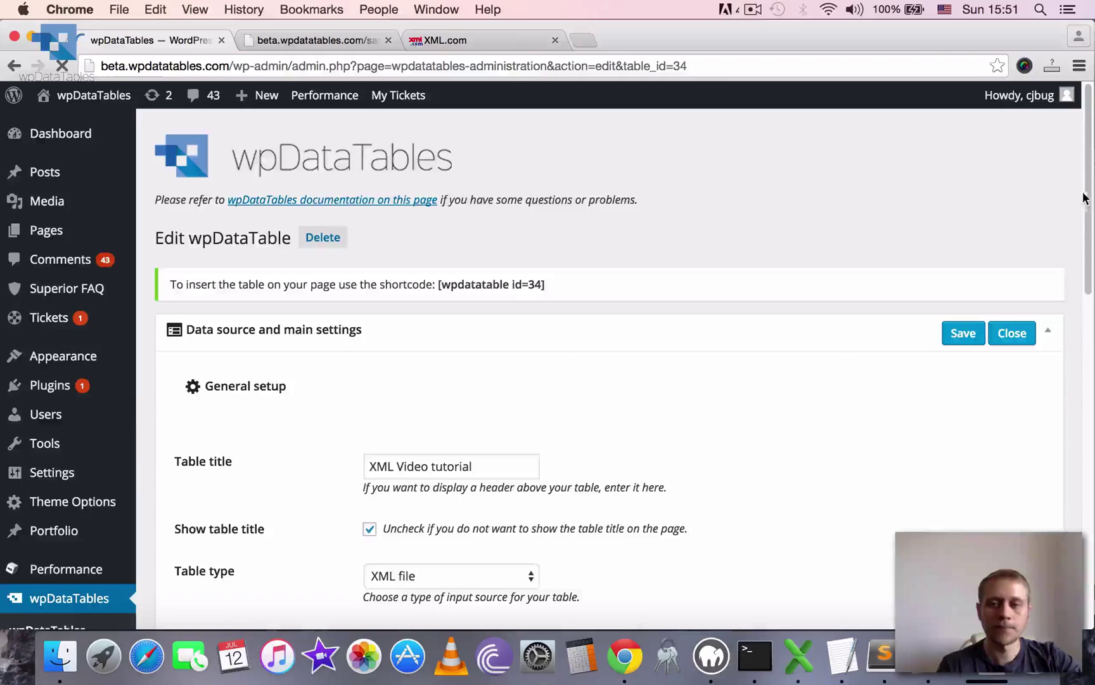
- Review the generated columns: Make as String, Displacement as Float, HP as Integer
drag(1083, 198, 1082, 566)
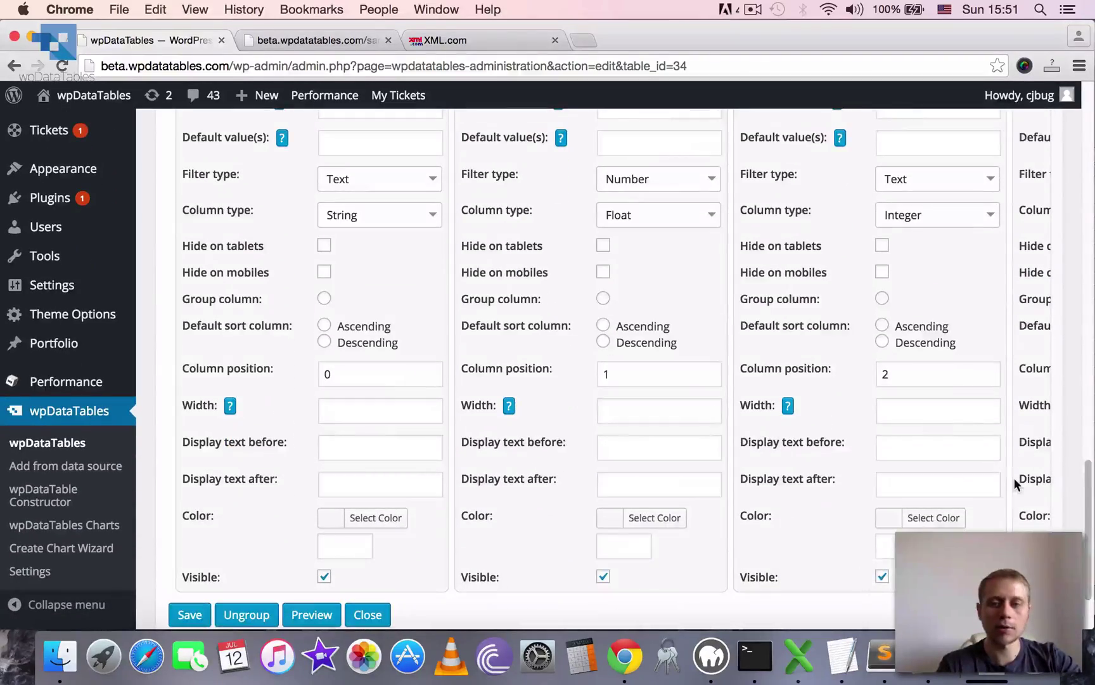
scroll(1015, 479, up, 5)
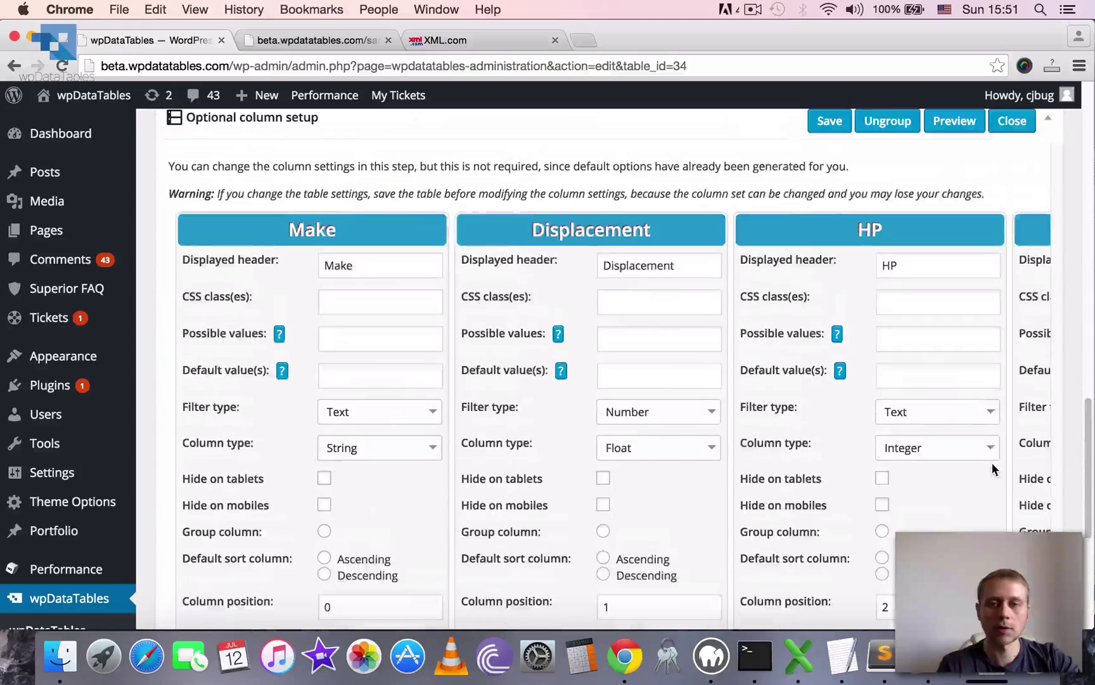
scroll(1090, 452, up, 10)
scroll(1060, 380, down, 13)
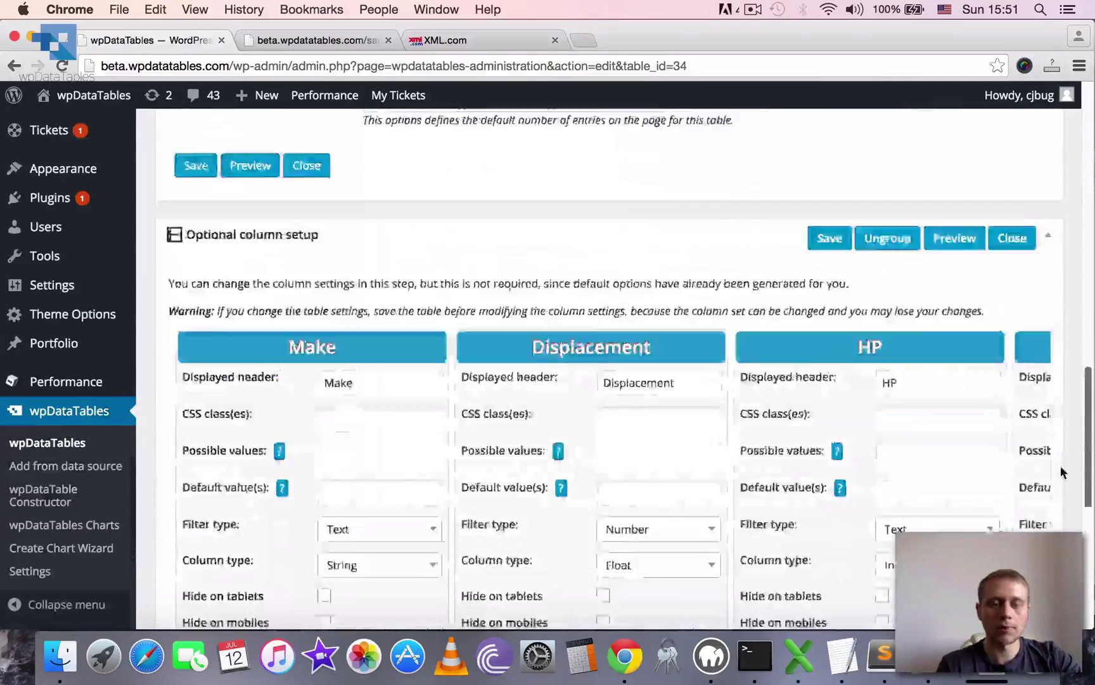
scroll(1065, 507, down, 2)
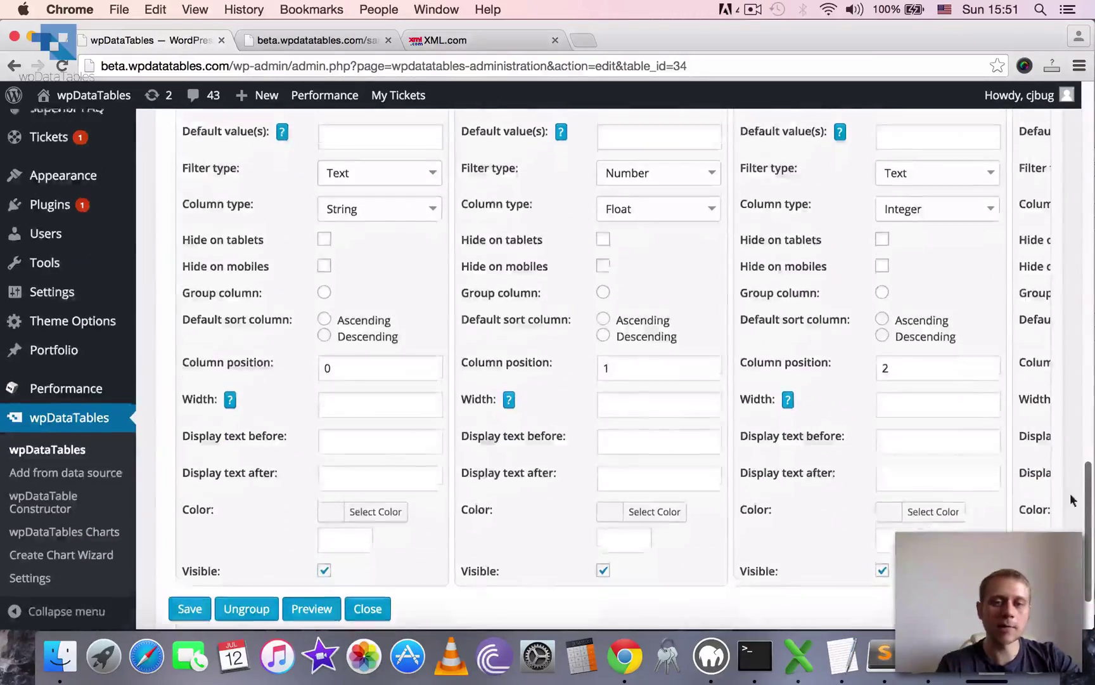
scroll(1070, 493, up, 9)
scroll(1072, 424, down, 2)
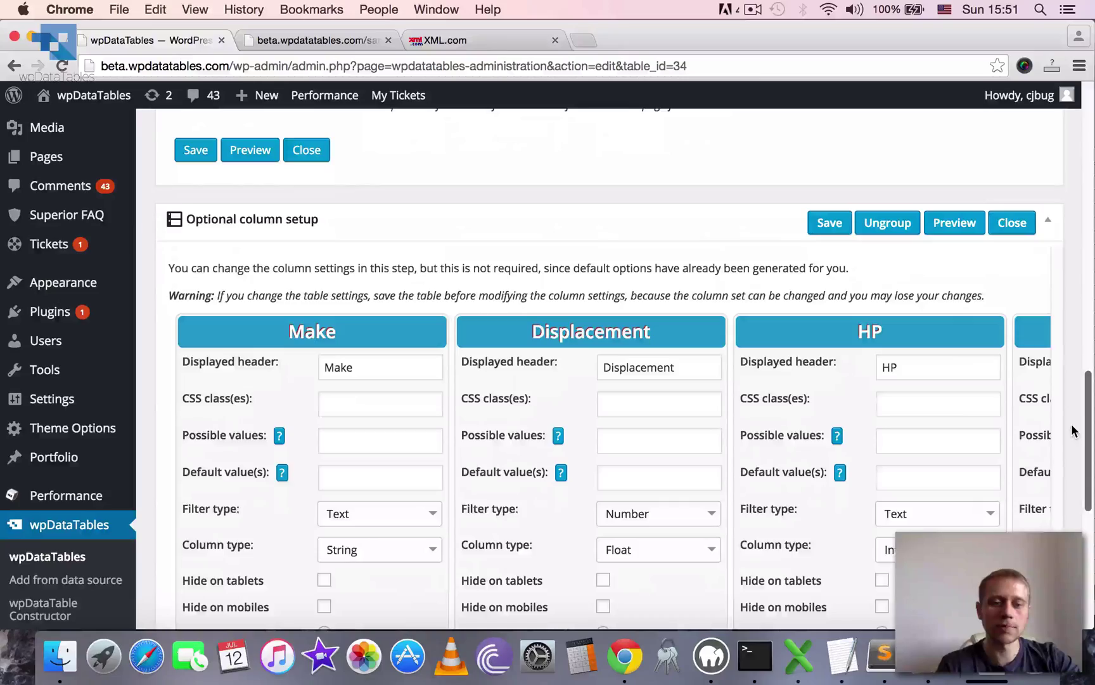
scroll(1072, 406, up, 3)
scroll(1073, 388, down, 14)
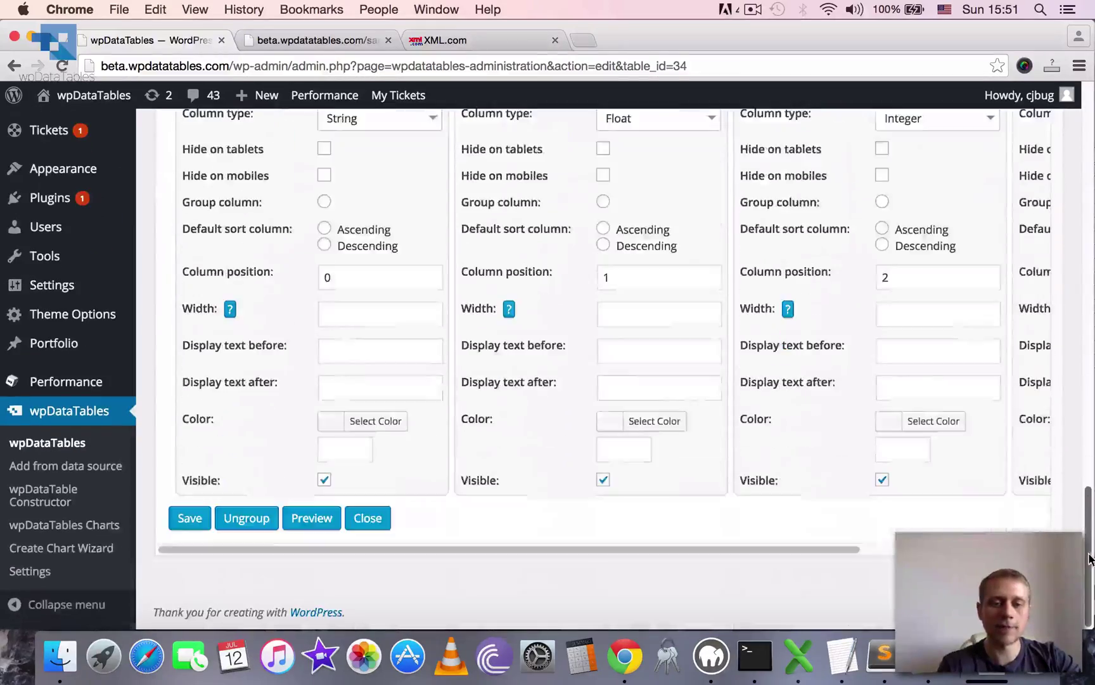
scroll(1089, 534, up, 11)
scroll(1089, 535, down, 12)
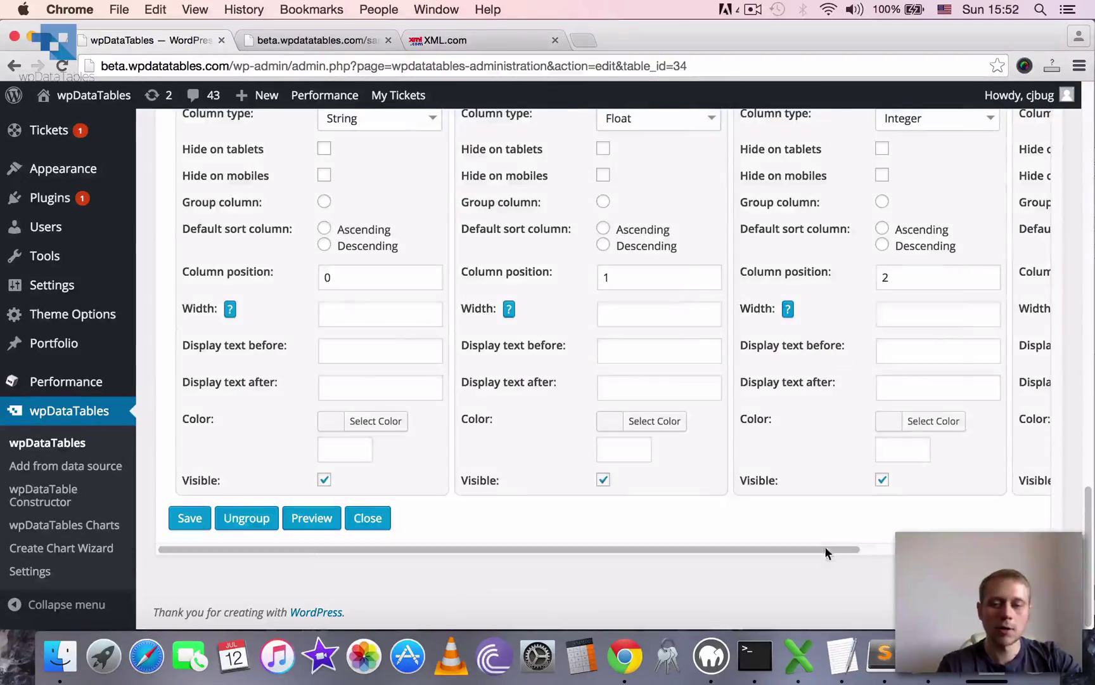
- Make the Year column a String column with a Select box filter
drag(825, 546, 1092, 484)
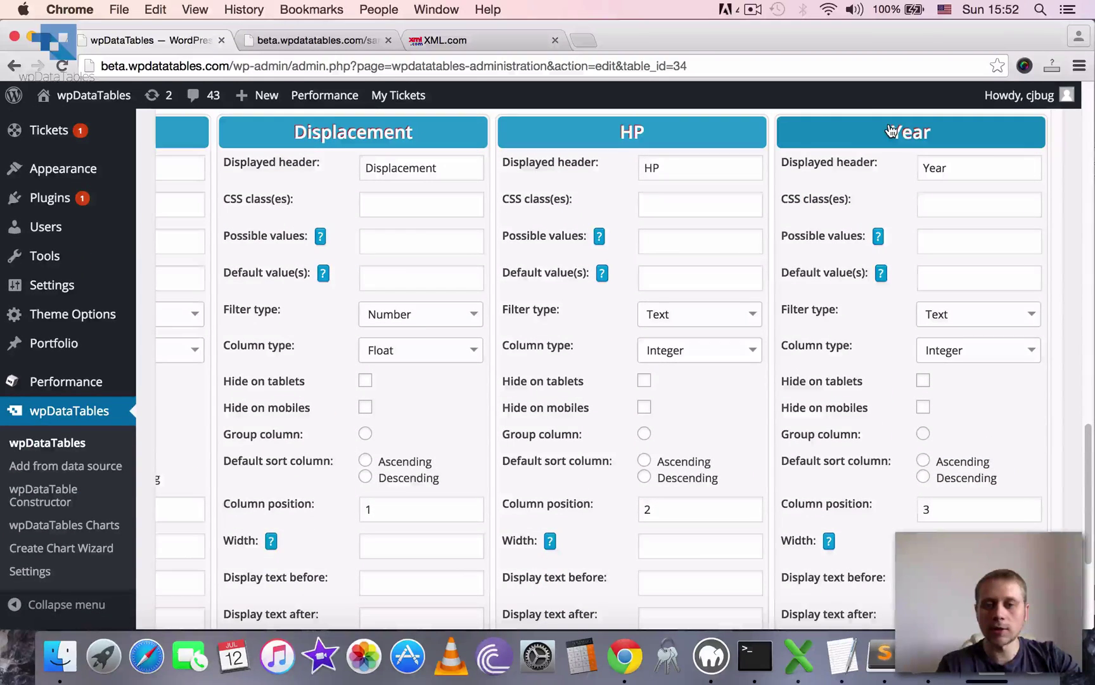
click(1011, 351)
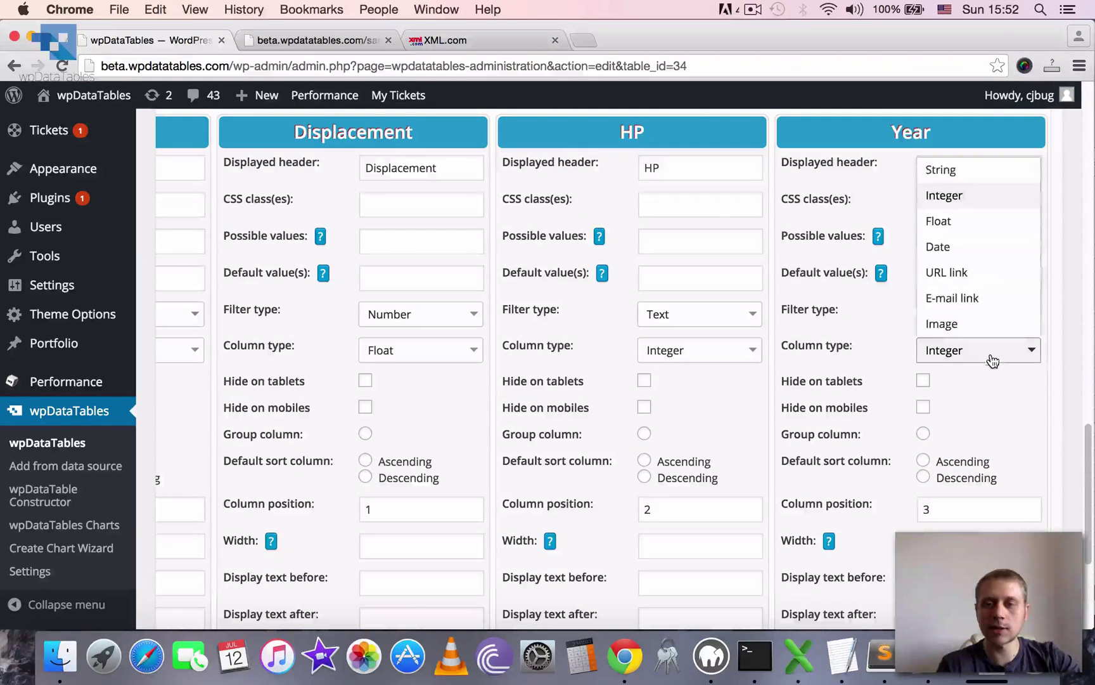
click(959, 171)
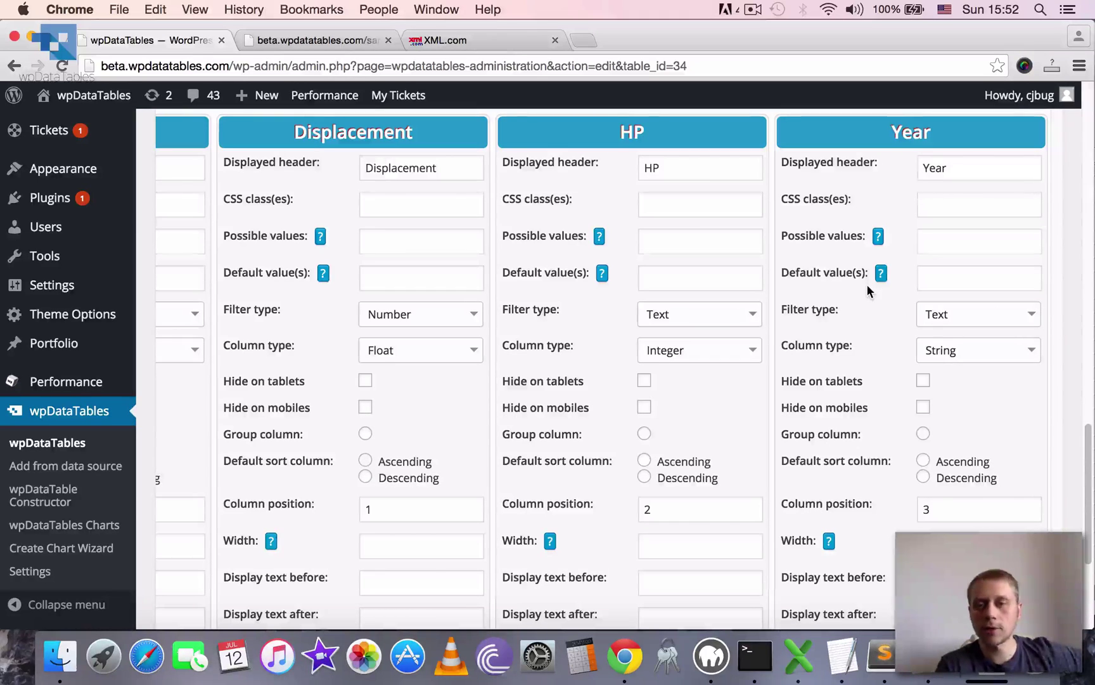
click(989, 317)
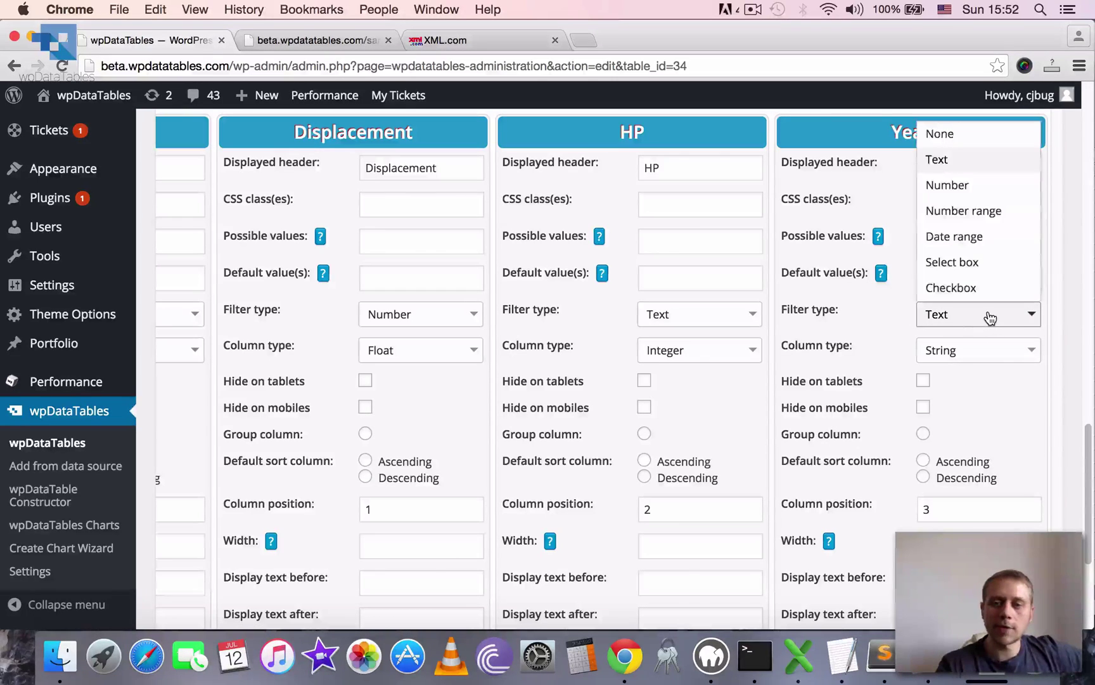
click(992, 266)
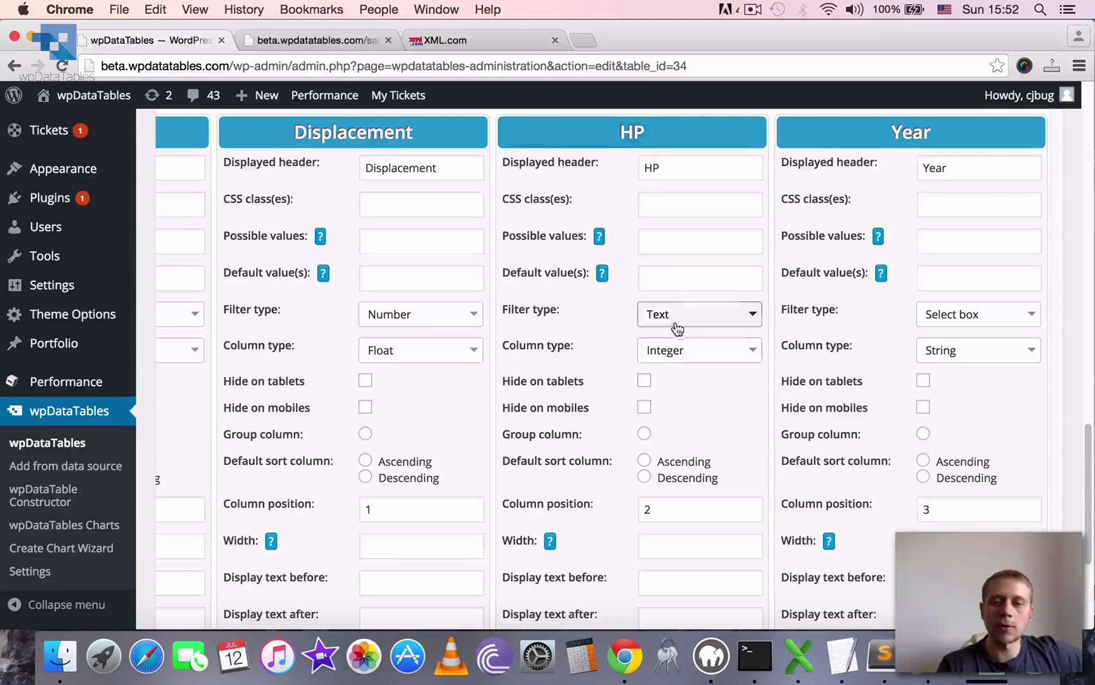
- Give both HP and Displacement a Number range filter
click(730, 325)
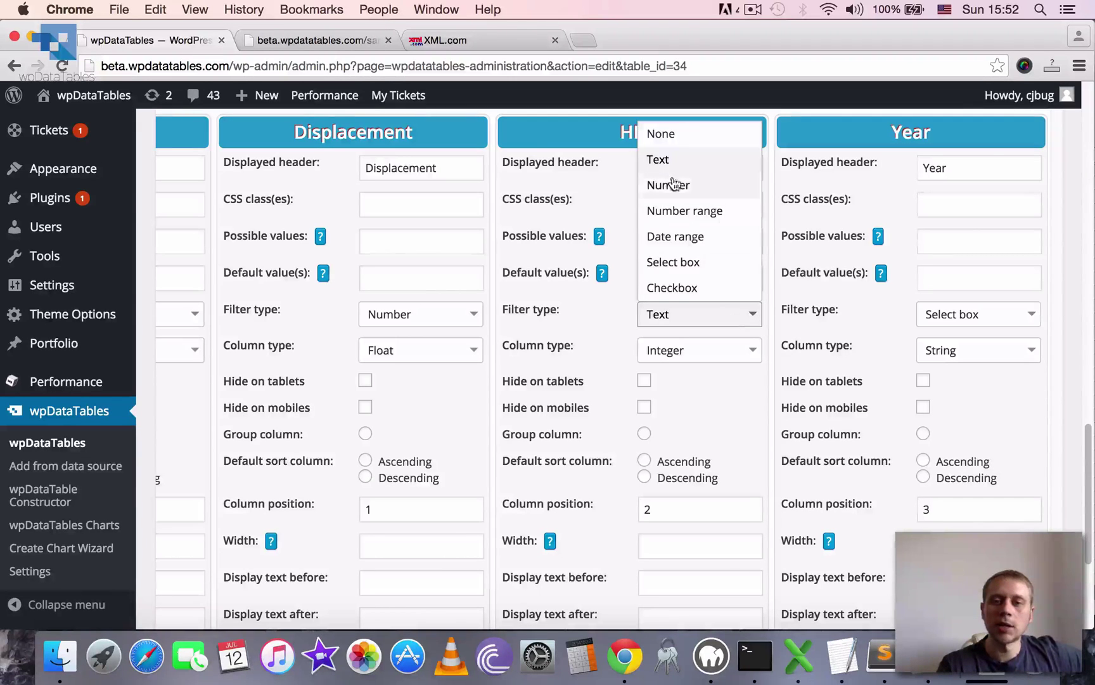
click(702, 210)
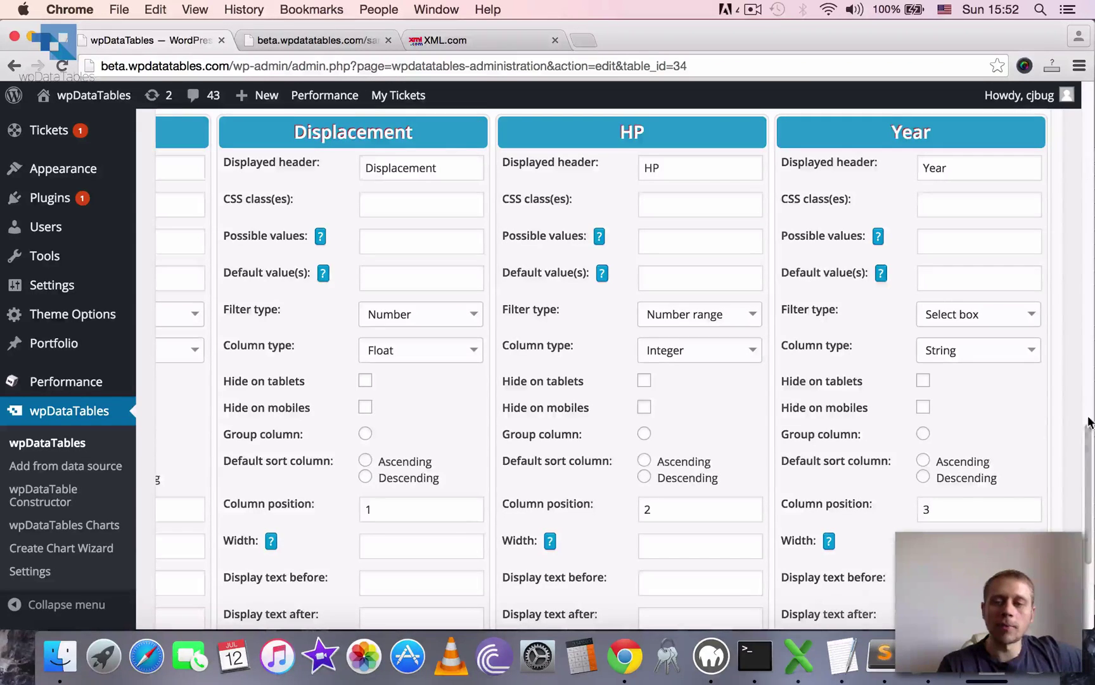
scroll(1074, 455, down, 4)
scroll(1074, 455, up, 5)
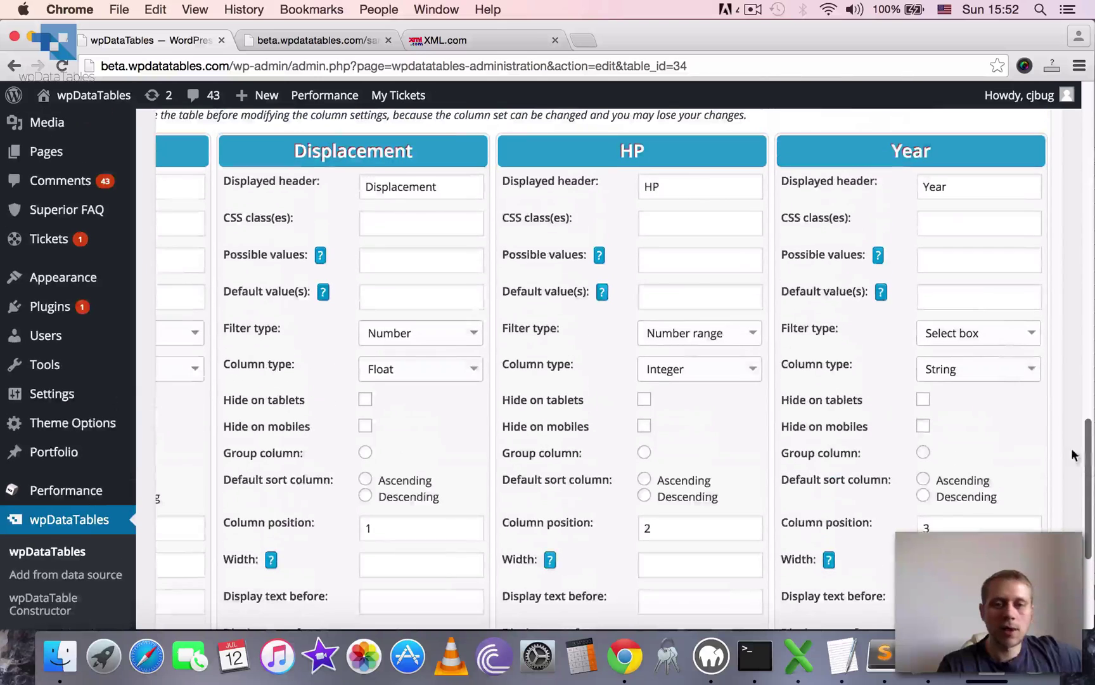
click(444, 341)
click(446, 231)
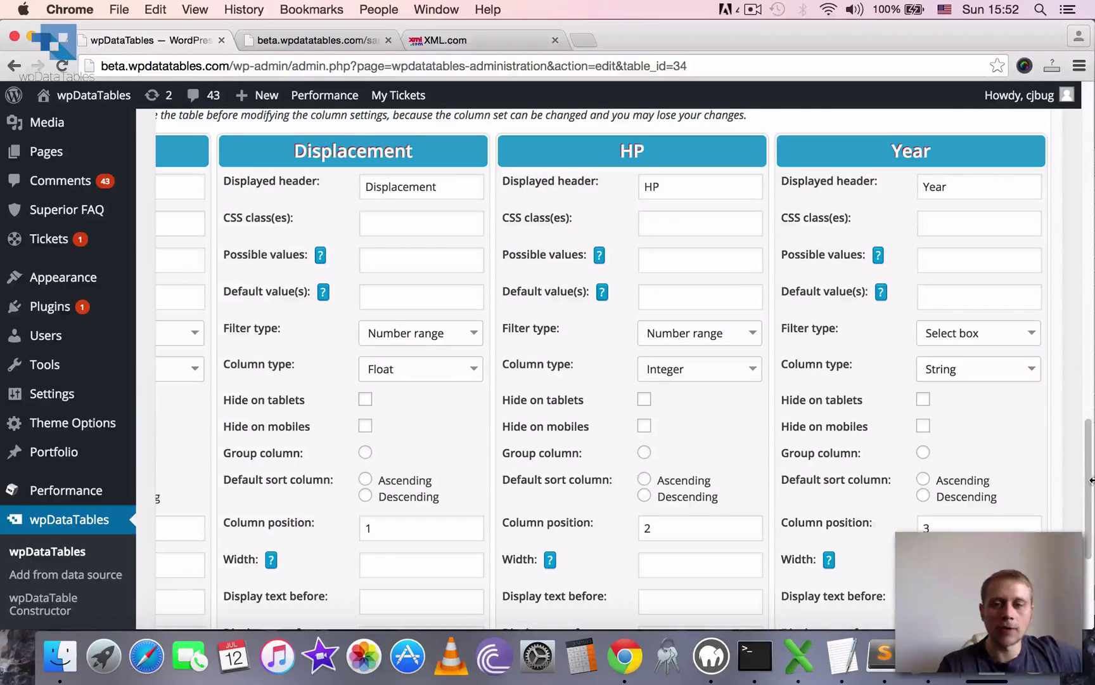
- Enter 'l' as the text displayed after Displacement values
drag(1091, 480, 1087, 505)
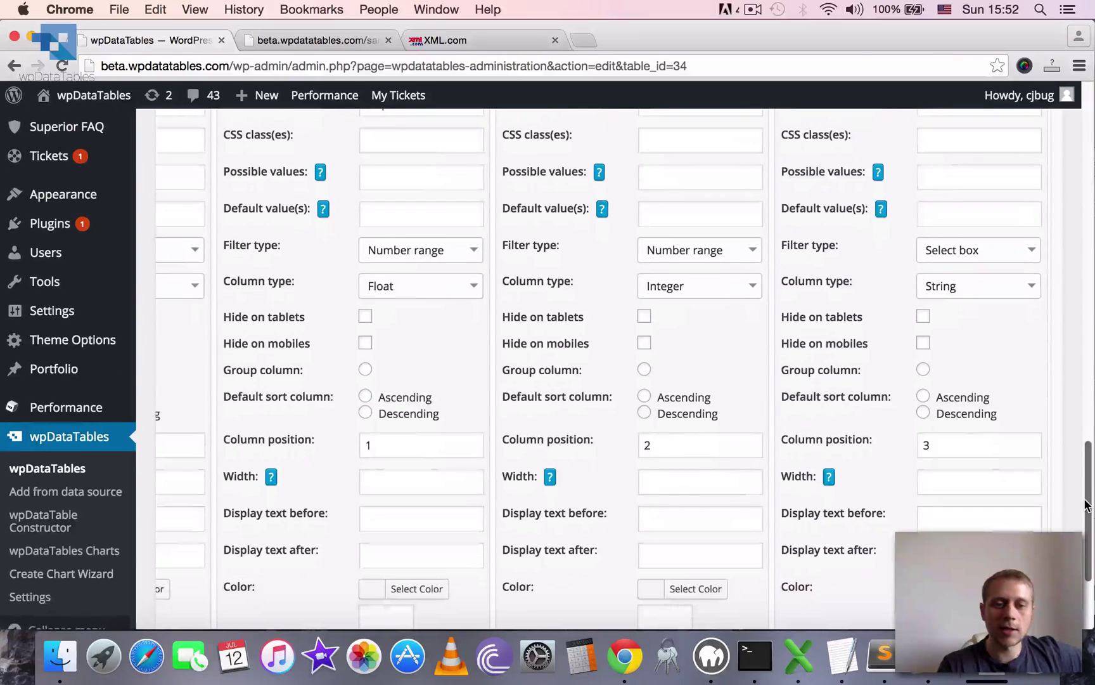
scroll(1085, 506, down, 1)
click(420, 544)
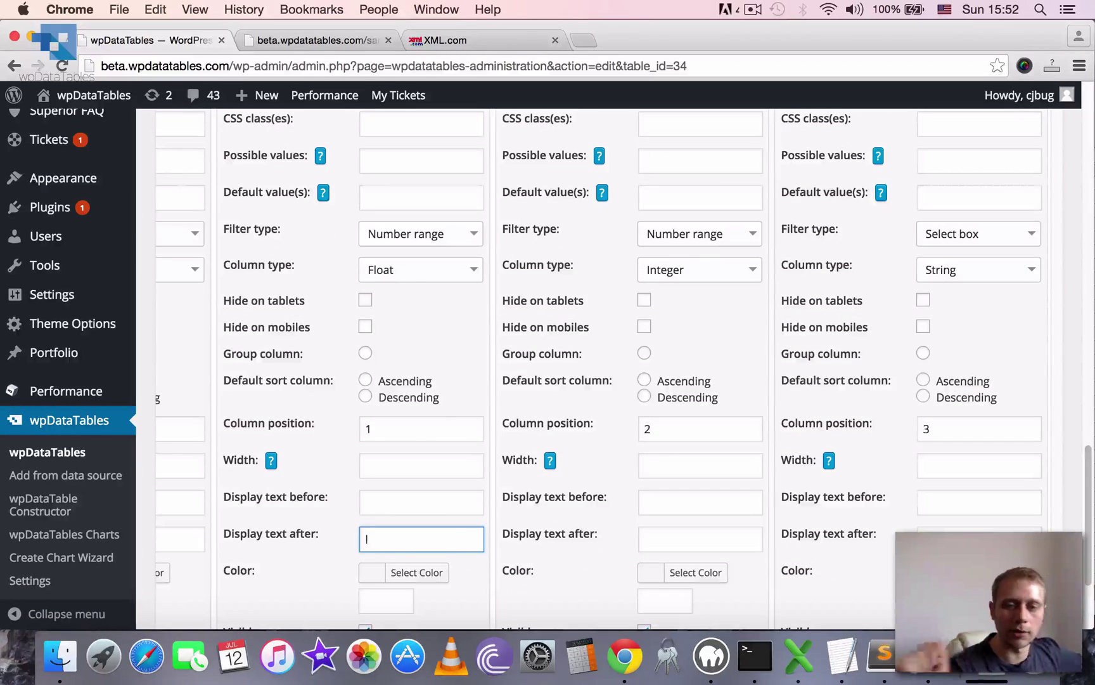
scroll(1072, 494, down, 5)
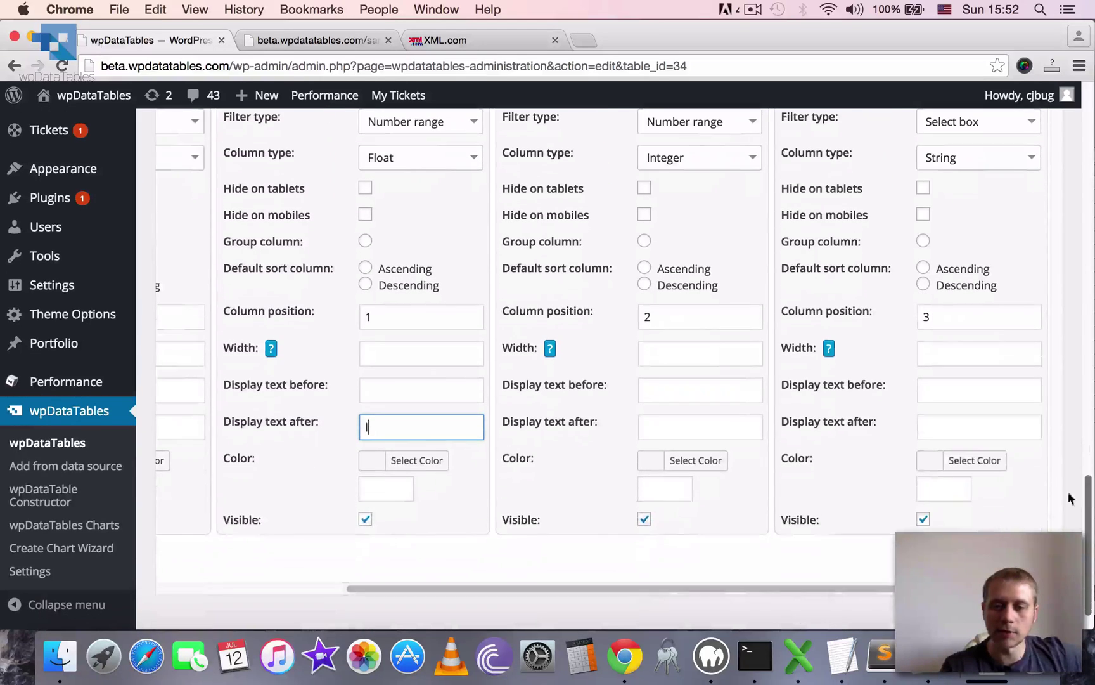
drag(885, 593, 582, 589)
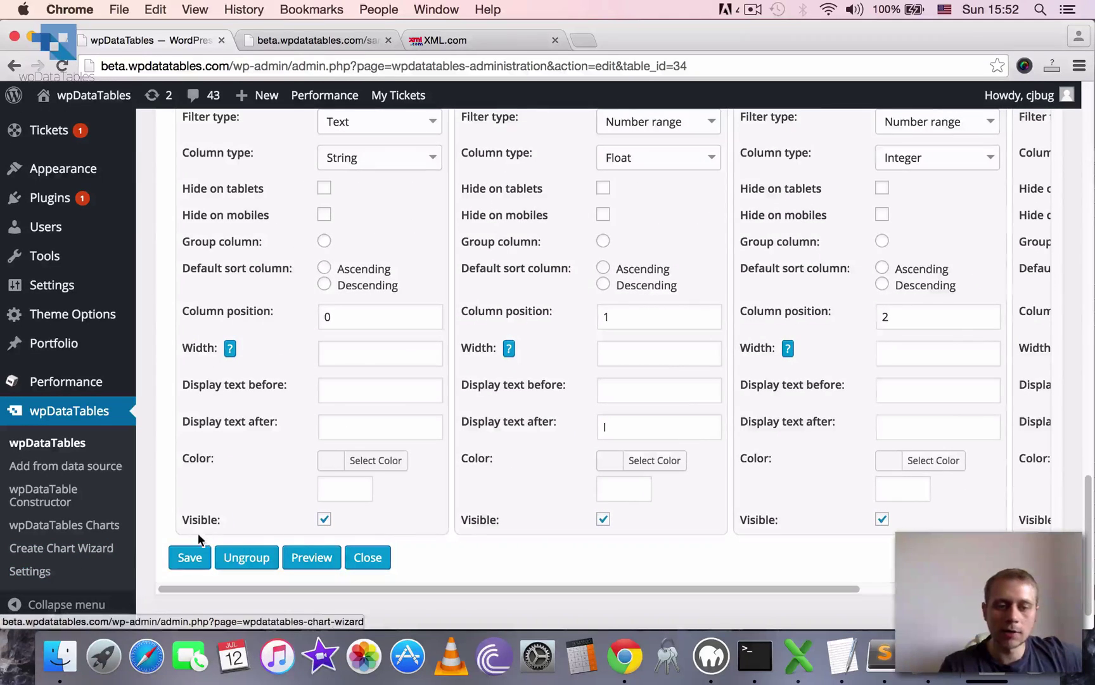
- Save the columns, dismiss the confirmation, then preview the range-filtered table and close it
click(190, 558)
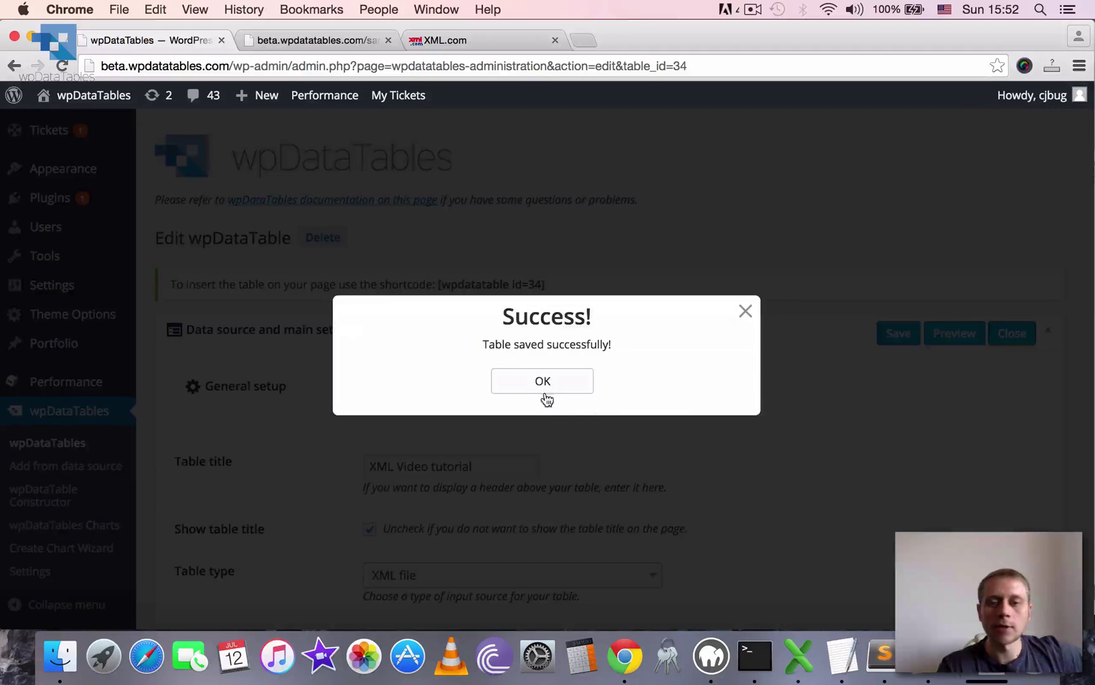
click(544, 384)
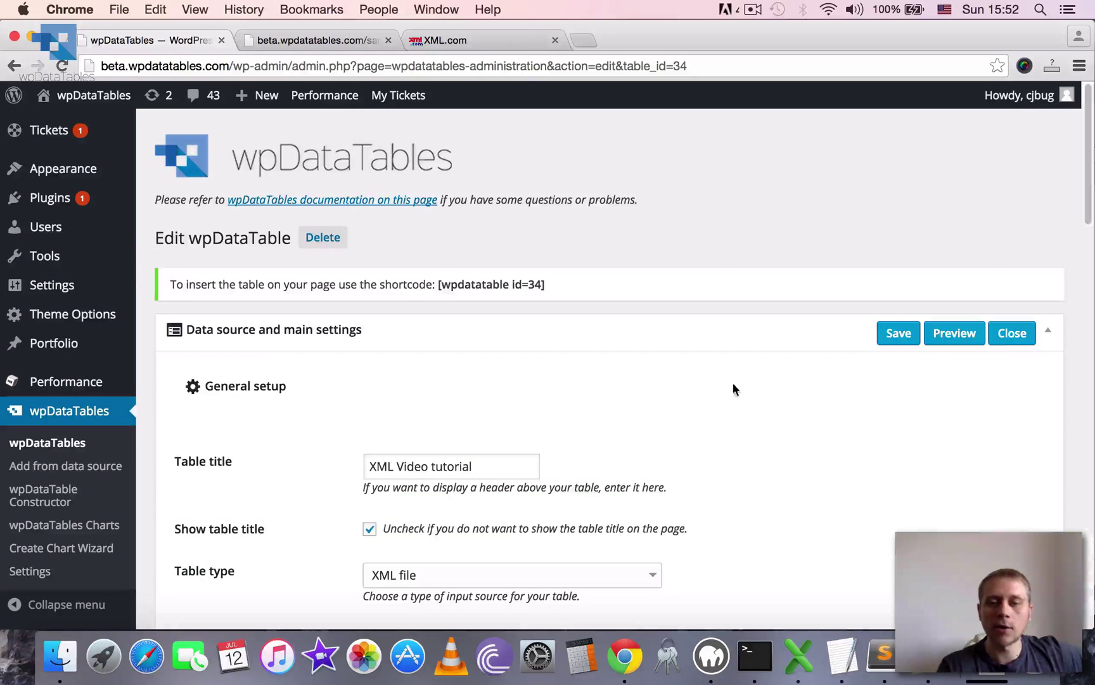
click(964, 343)
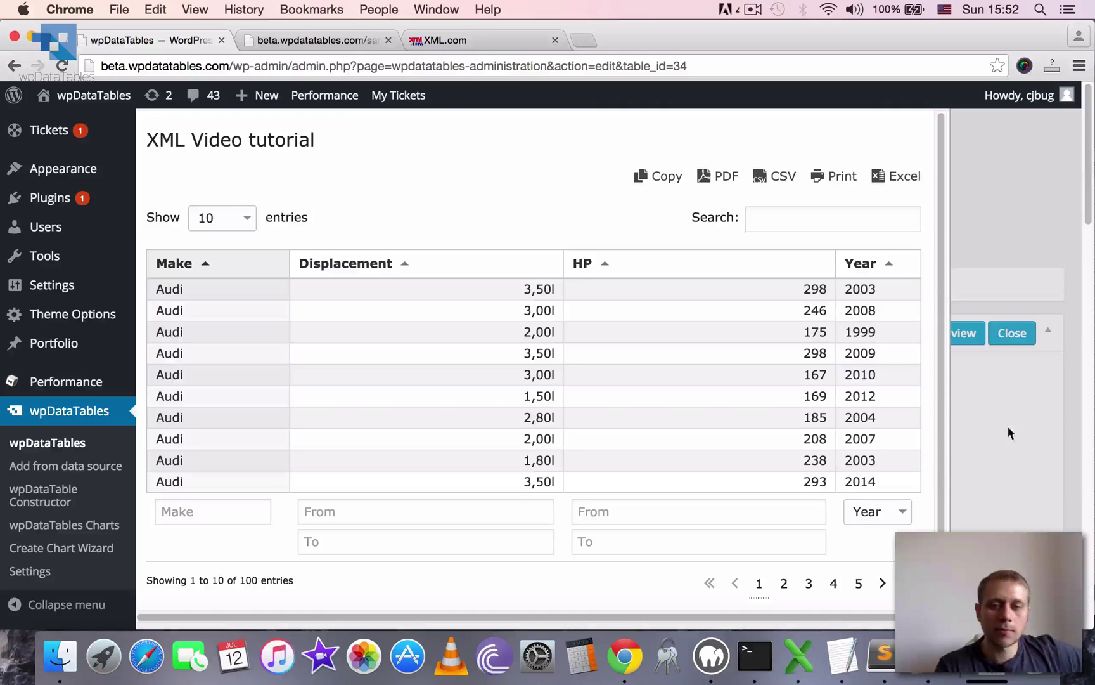
scroll(939, 280, down, 1)
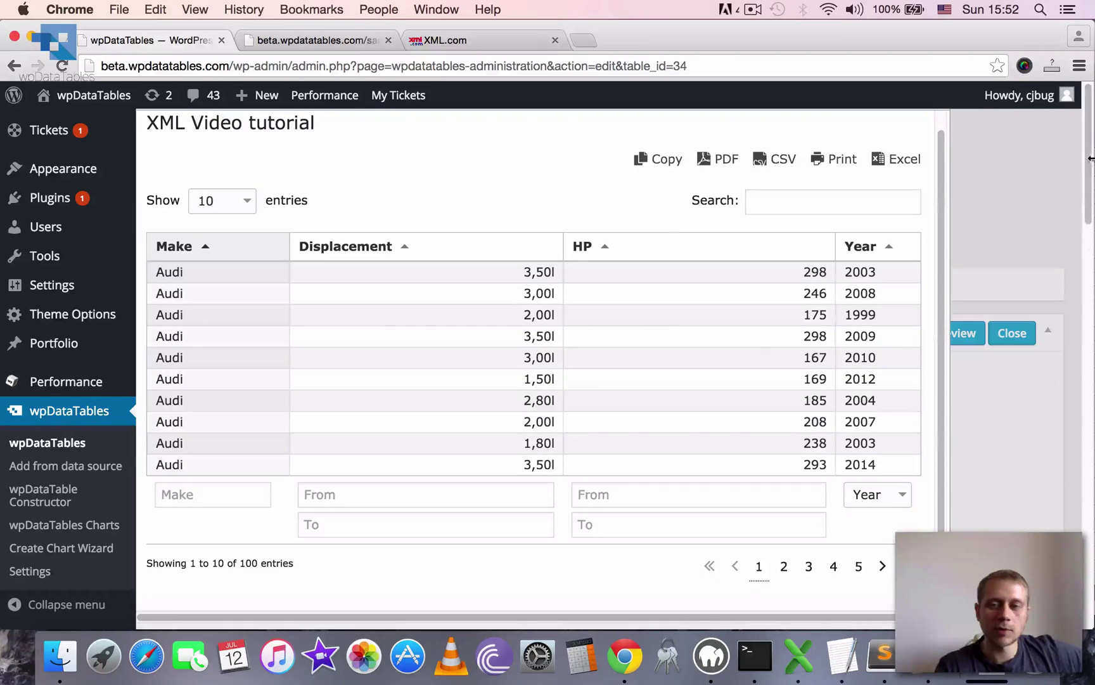
click(1039, 203)
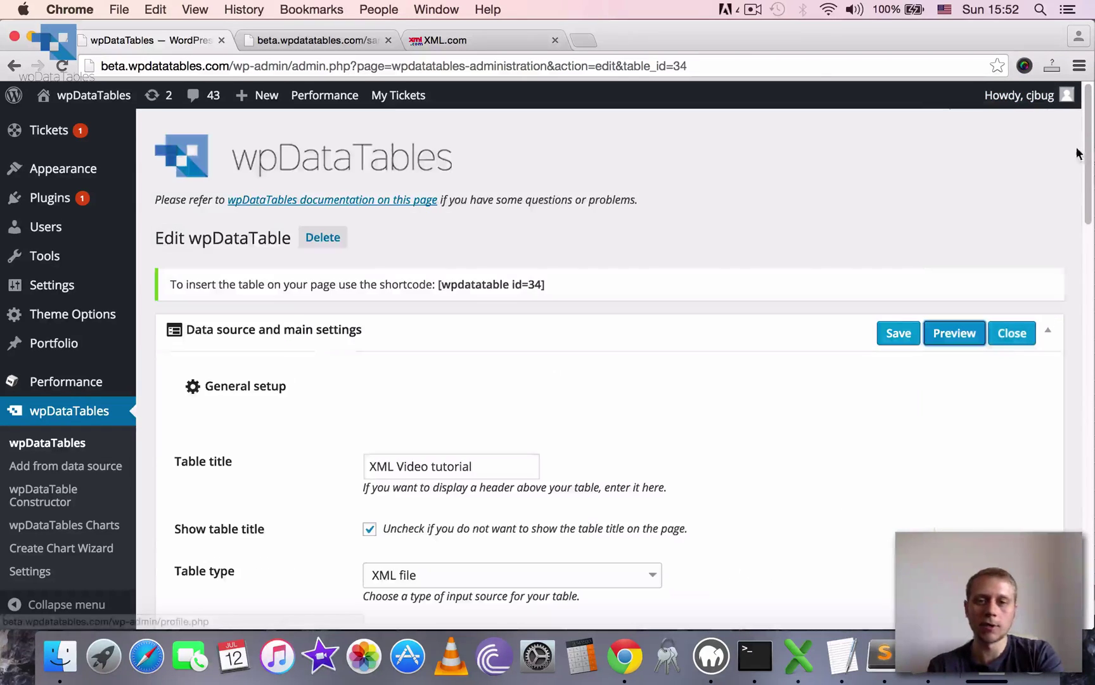
- Change the Make column's filter type to Select box
scroll(1072, 481, down, 10)
scroll(1073, 482, down, 3)
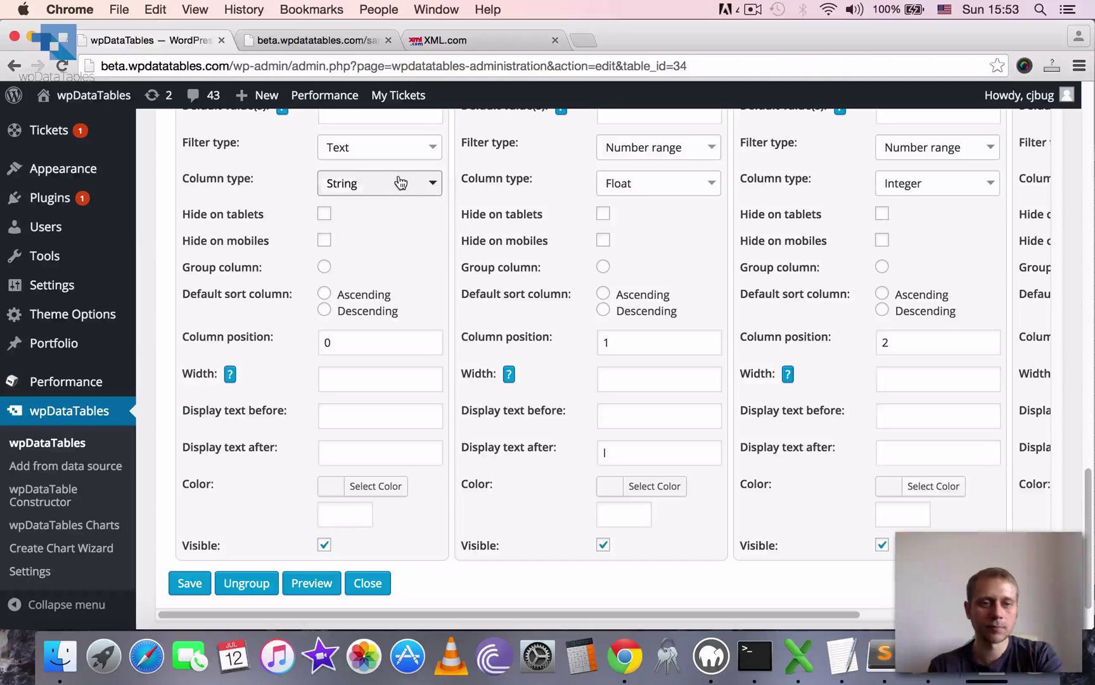
click(405, 155)
scroll(405, 155, up, 4)
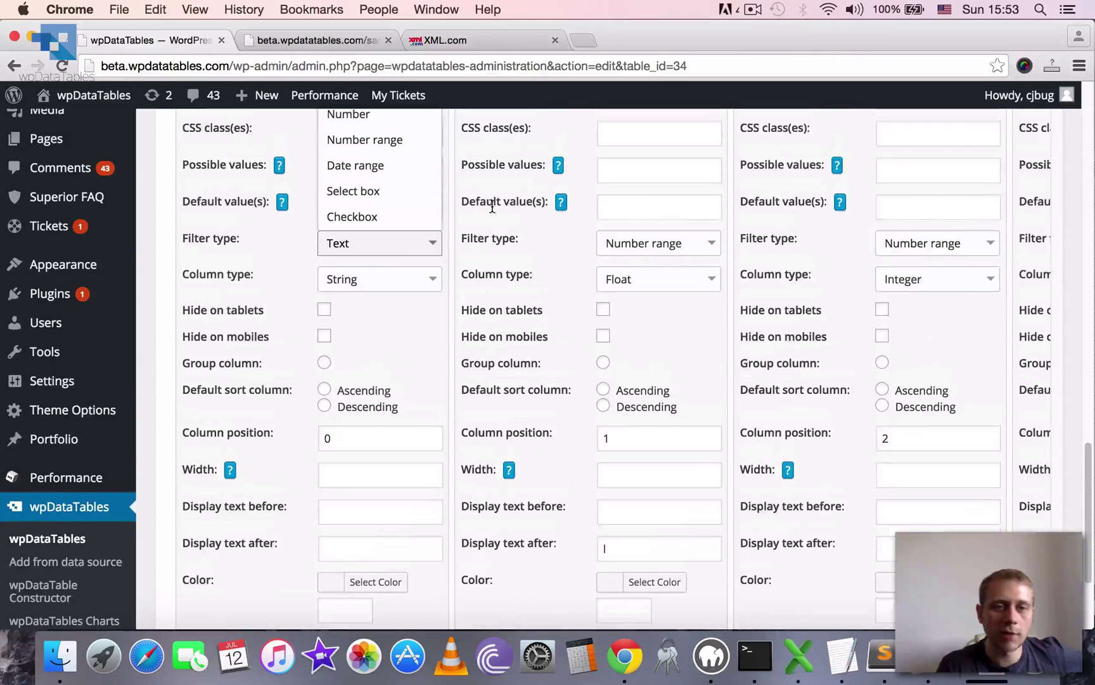
click(372, 230)
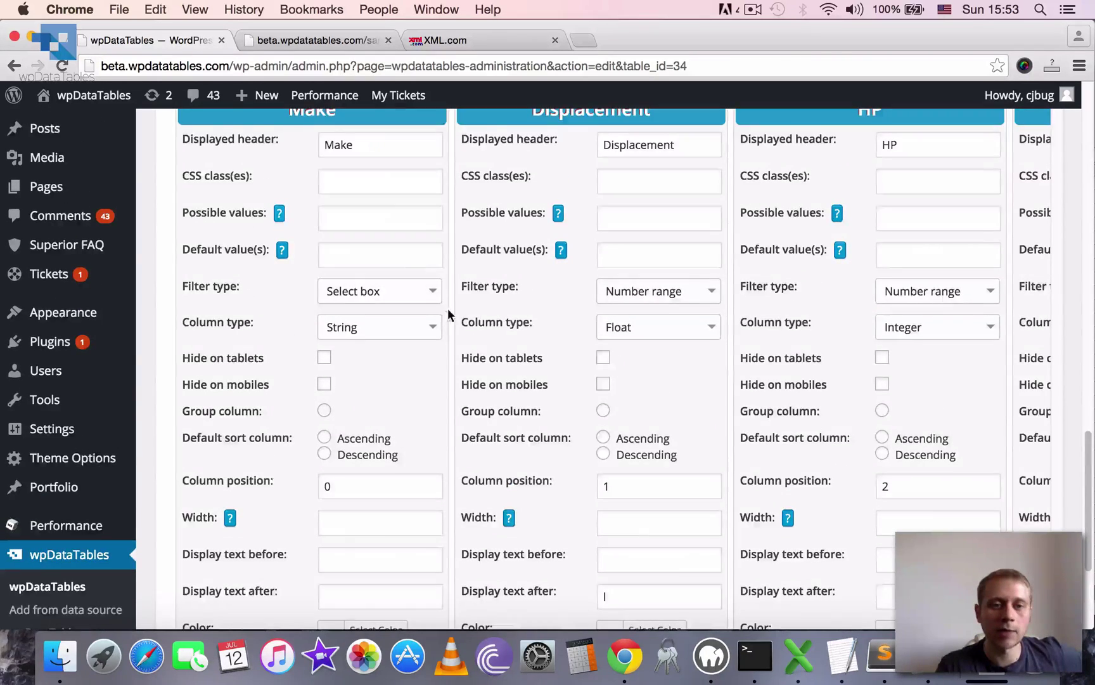
- Save the table, dismiss the success dialog, and open the preview
scroll(412, 355, down, 4)
click(190, 517)
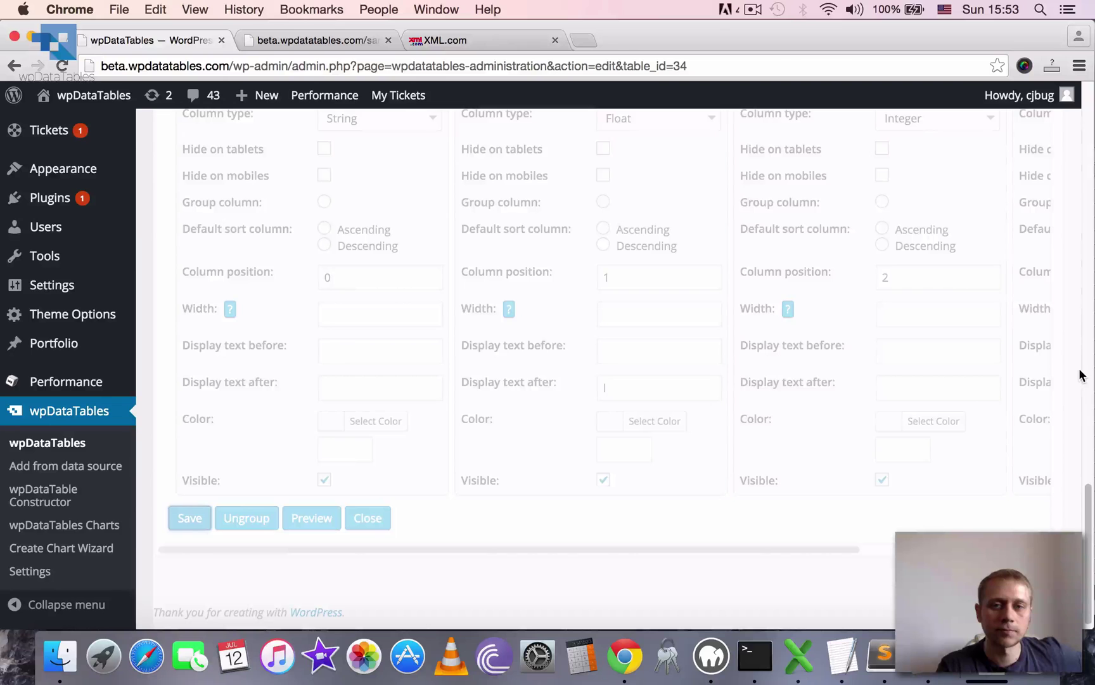
scroll(1075, 374, up, 1)
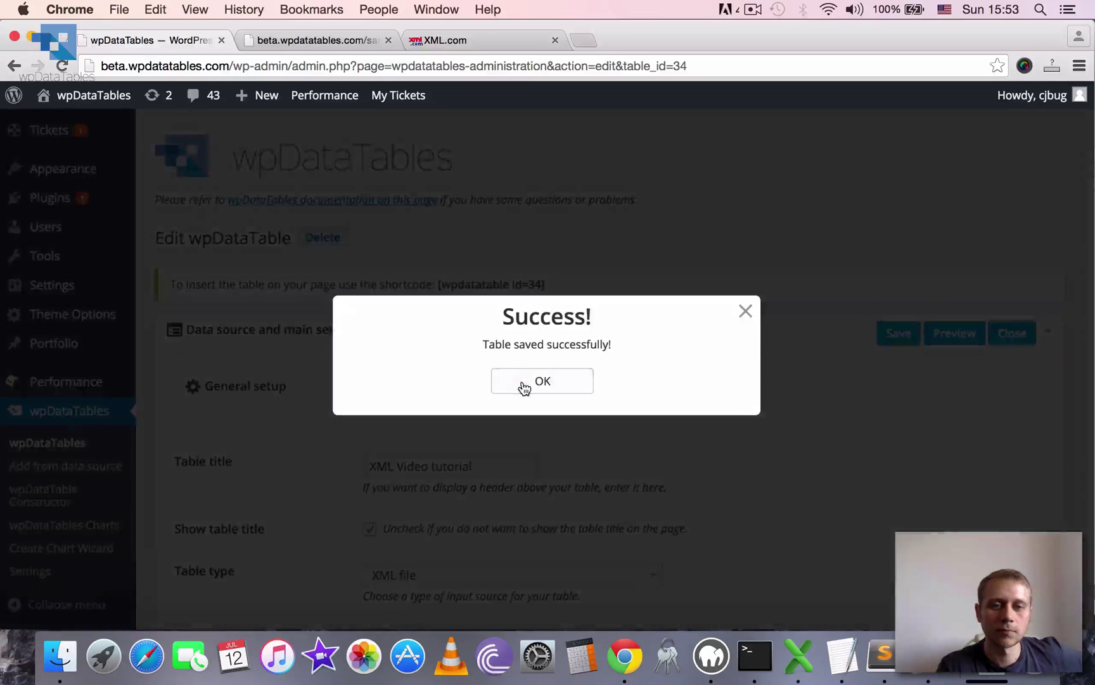
click(520, 386)
click(949, 334)
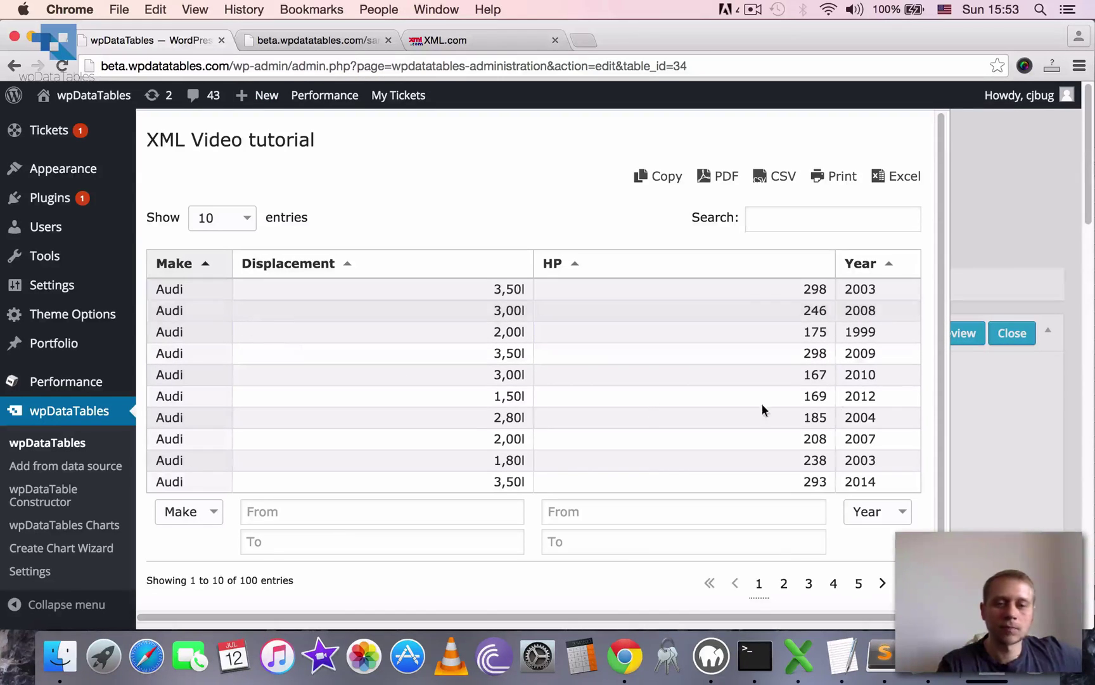
- Filter the preview to Hyundai cars and sort rows by Displacement, largest first
click(200, 521)
click(197, 392)
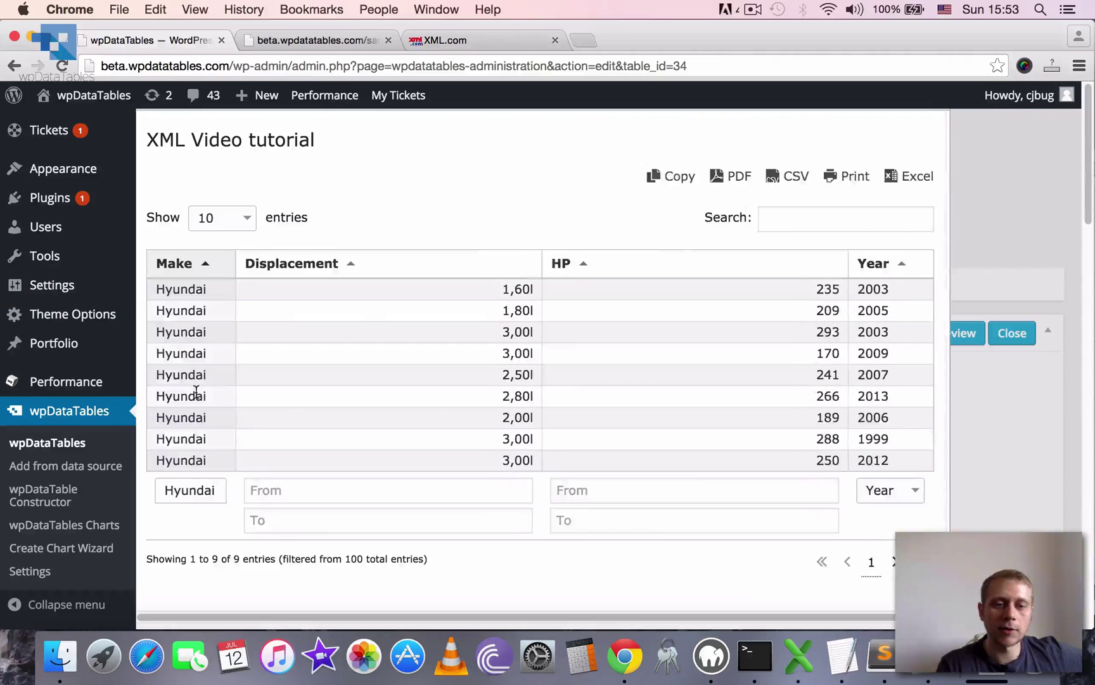
double_click(440, 269)
click(433, 491)
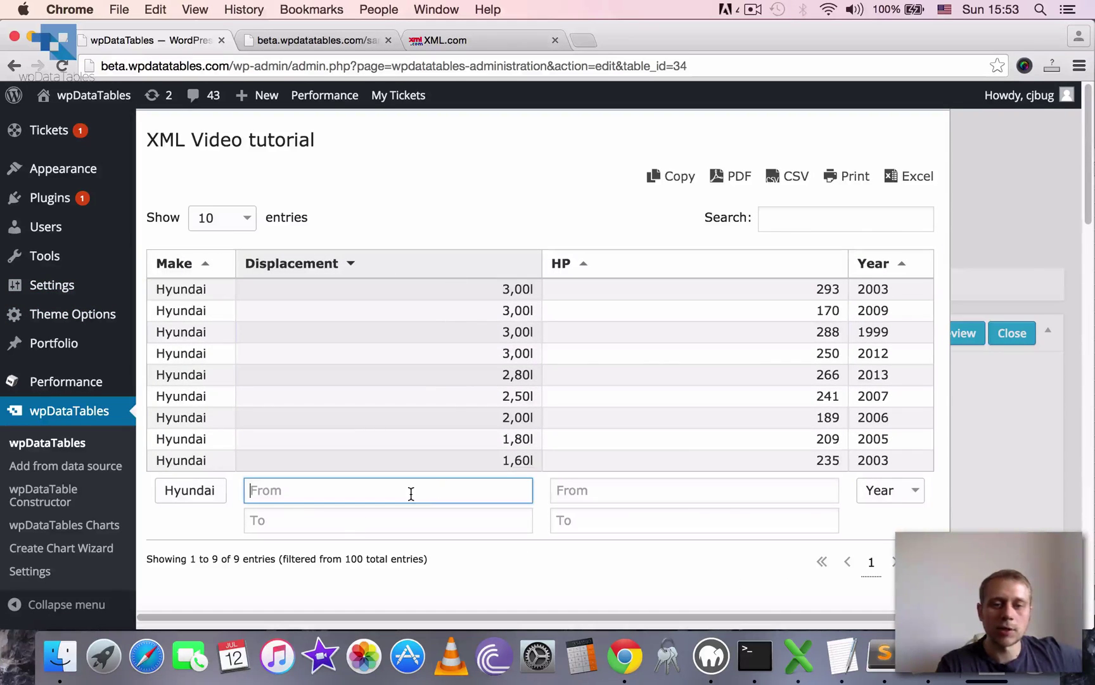
- Switch the Make filter to BMW and limit displacement to 2,00–3,00
click(219, 491)
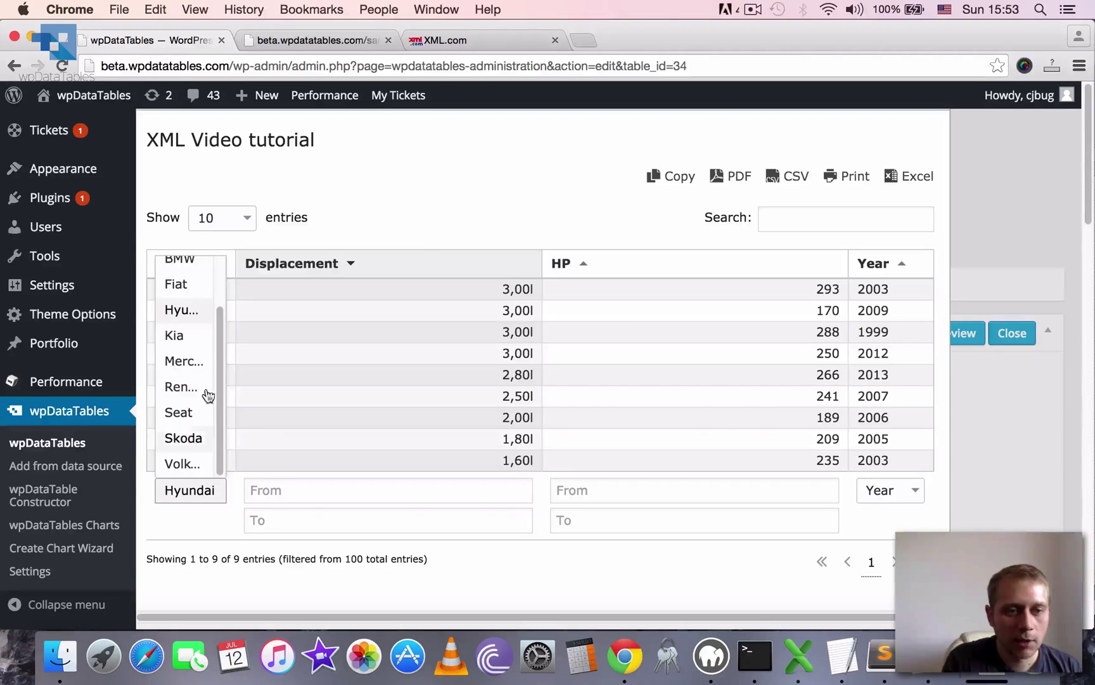
click(188, 268)
click(355, 511)
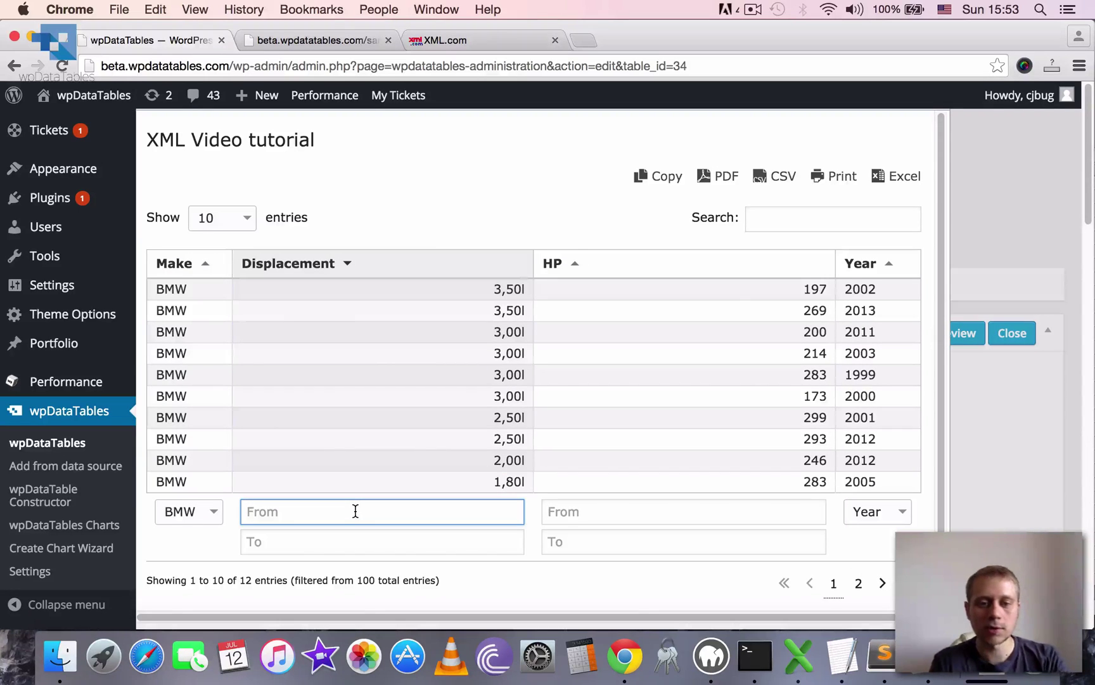
text(2)
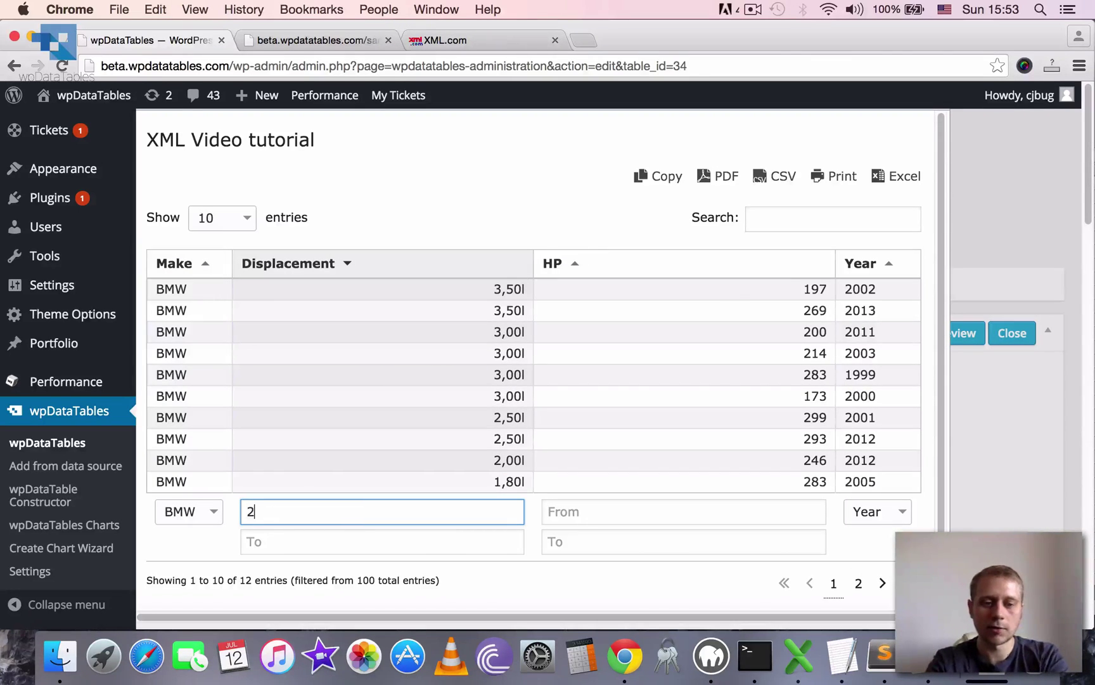
text(0,)
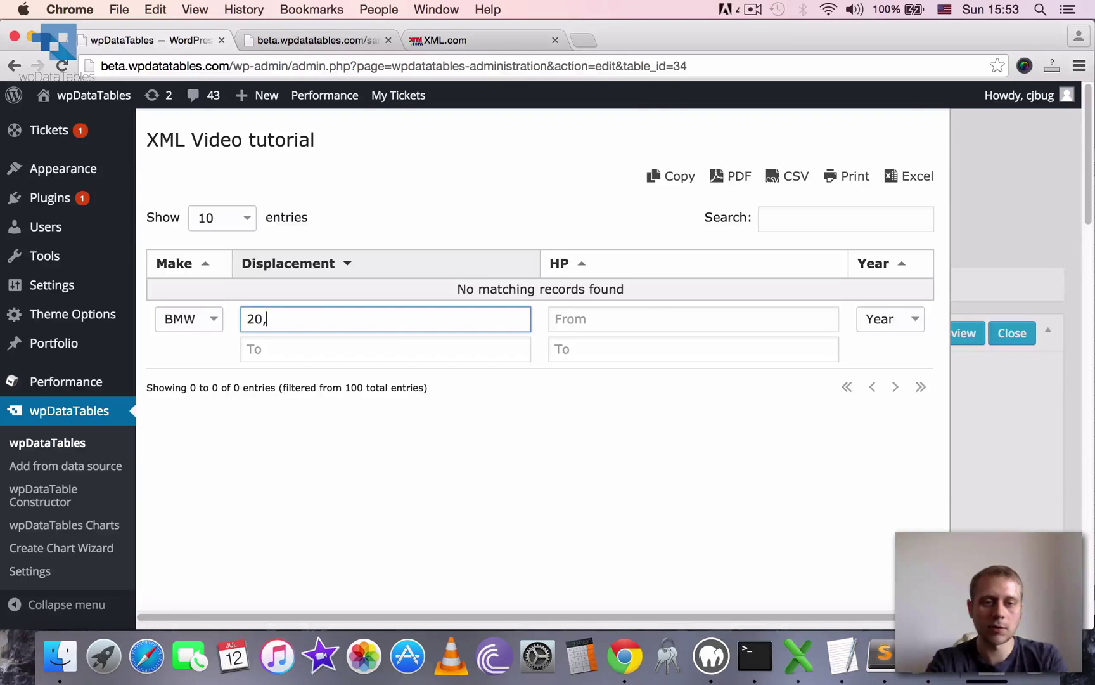
key(Left)
key(BackSpace)
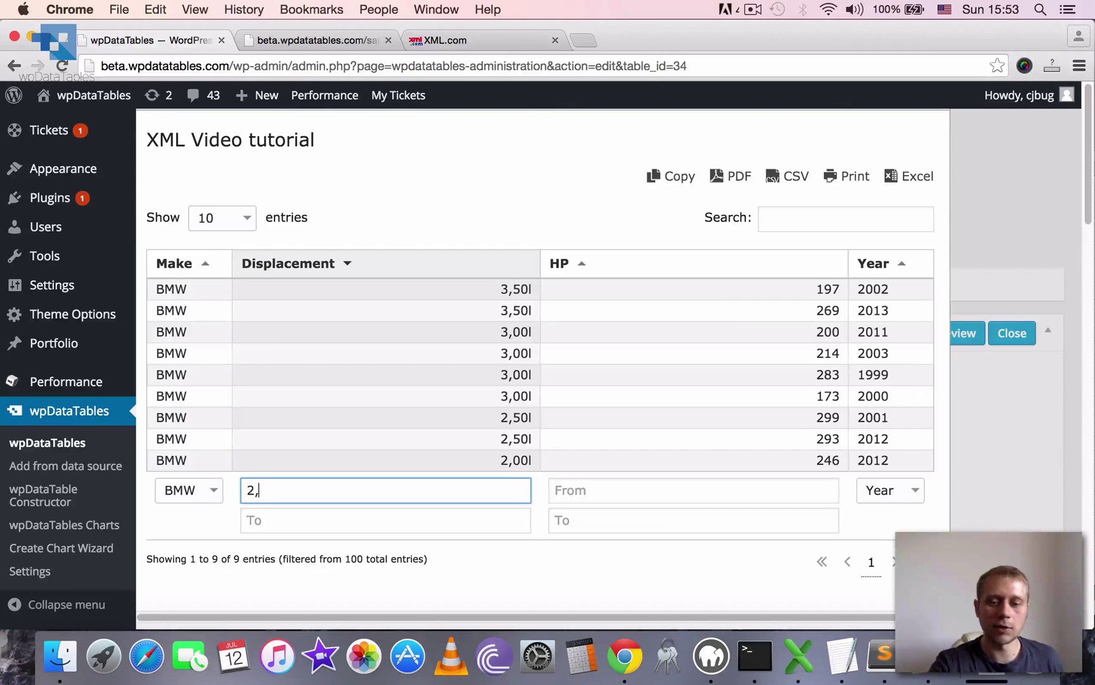
text(00)
click(295, 516)
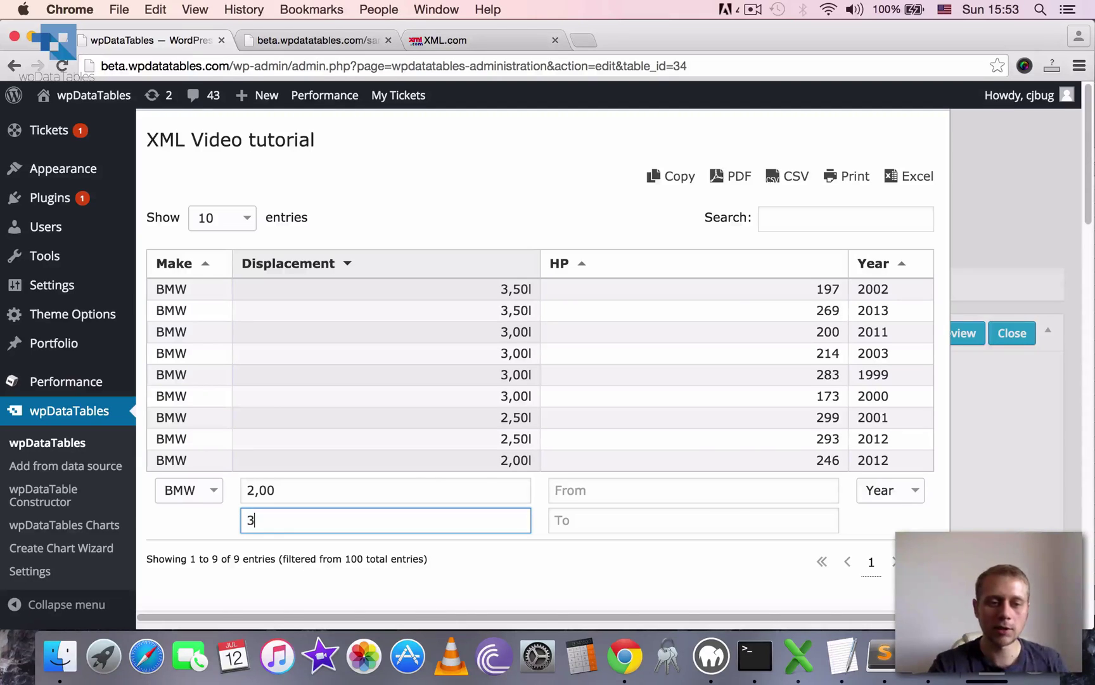
text(3,00)
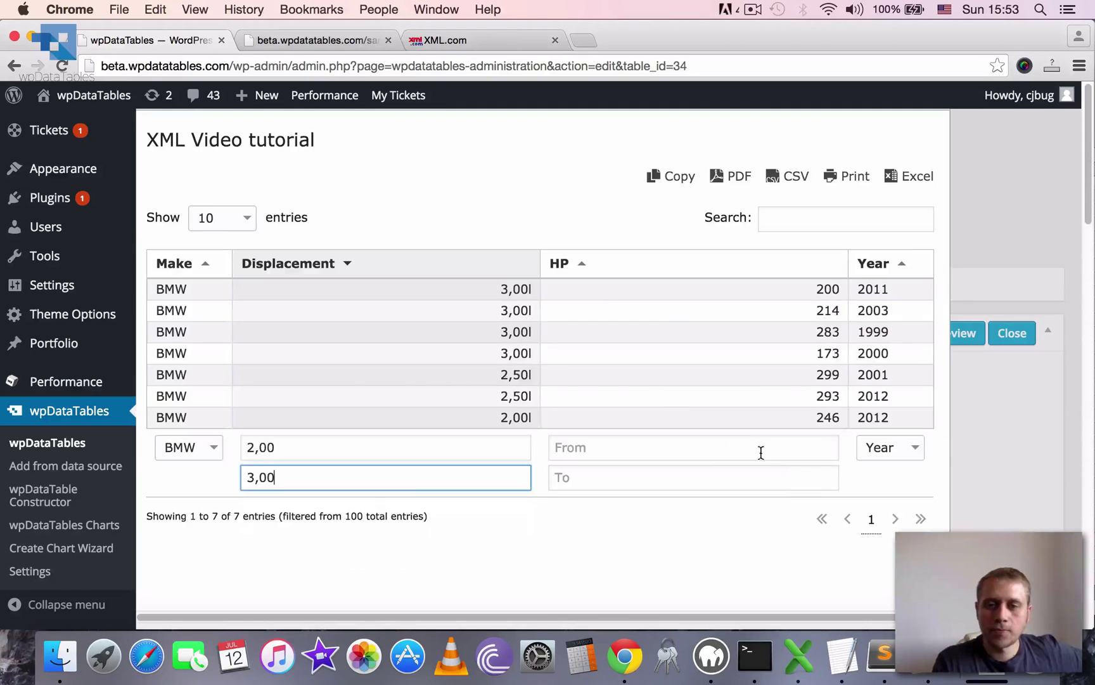
- Set the HP upper bound to 200, leaving two BMW rows
click(694, 451)
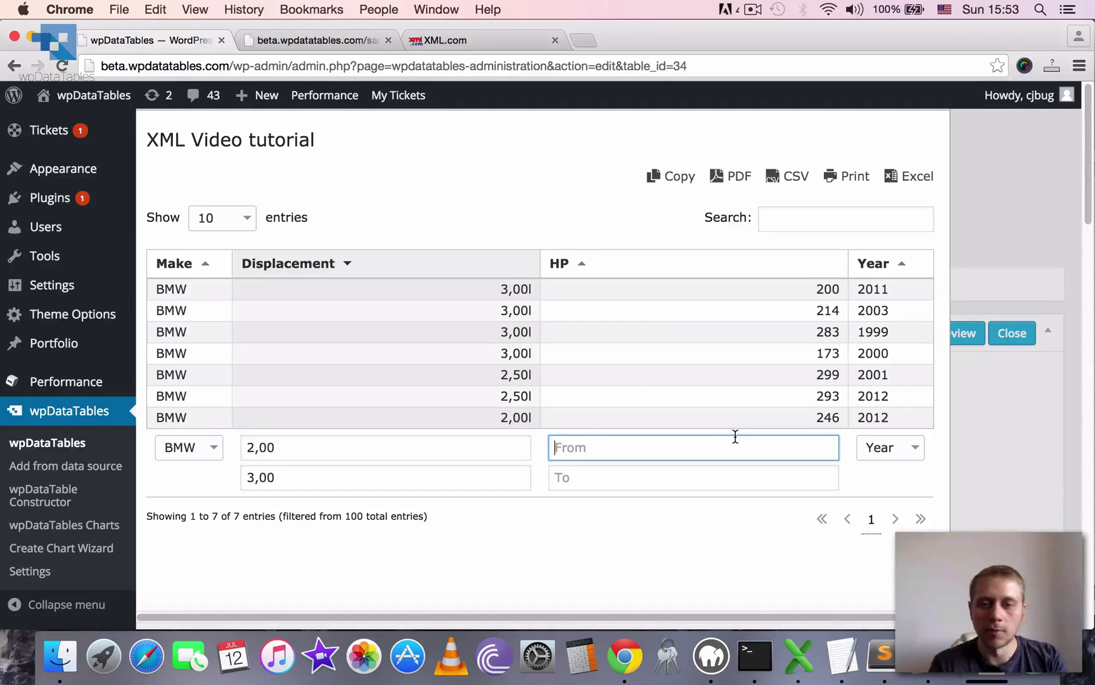
click(705, 472)
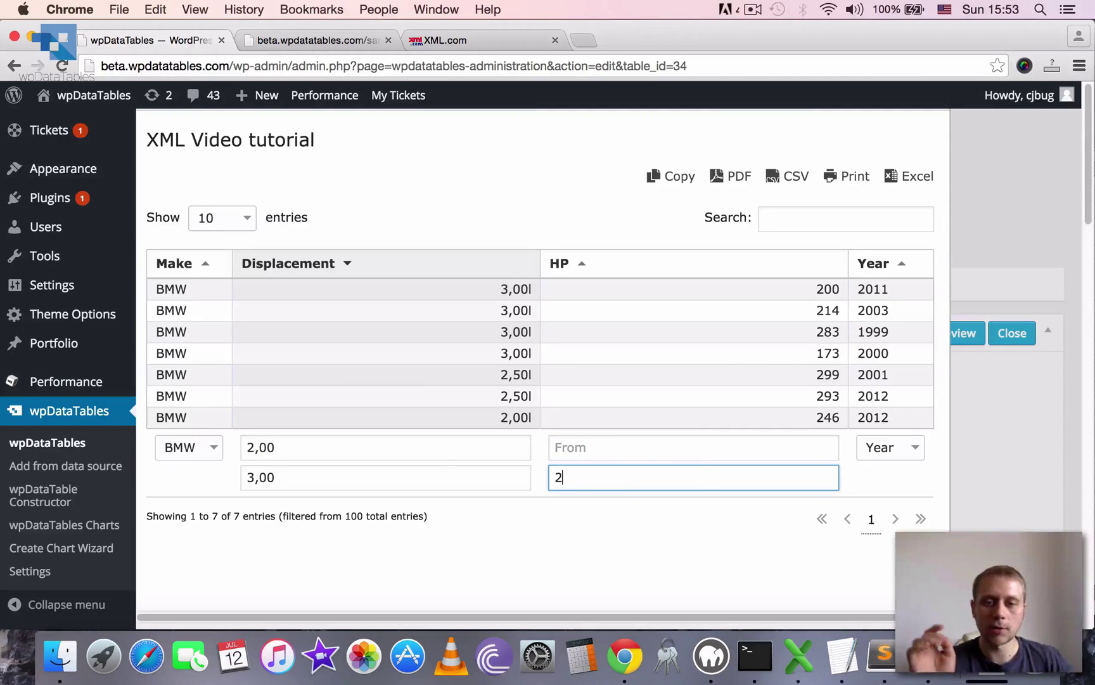
text(200)
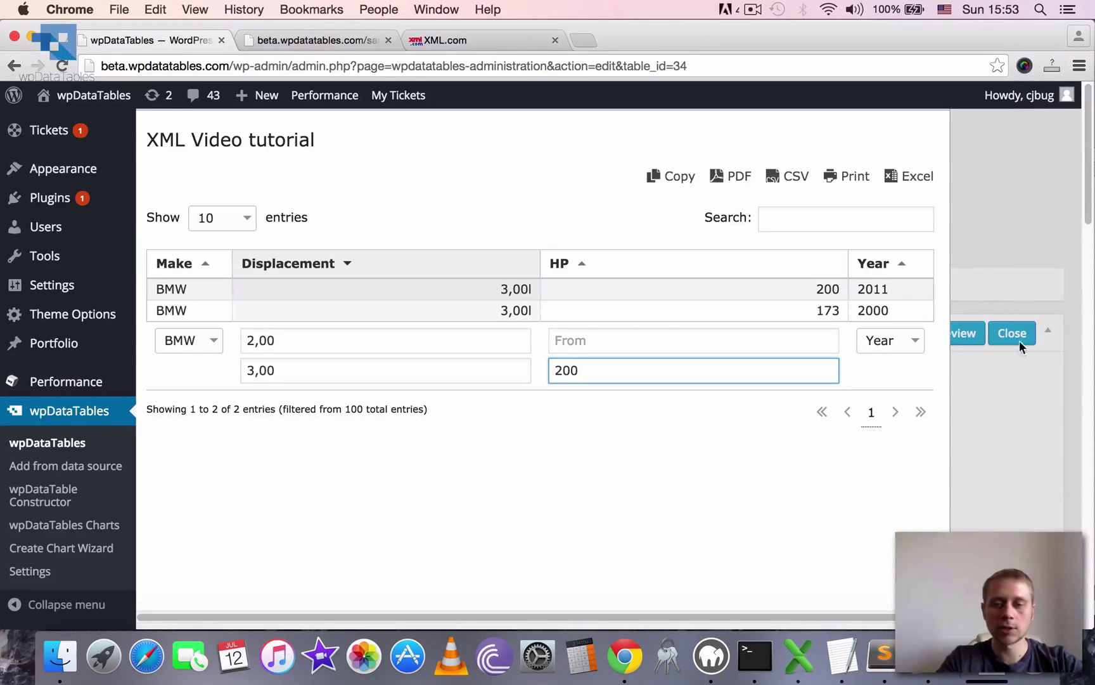
drag(1090, 199, 1084, 244)
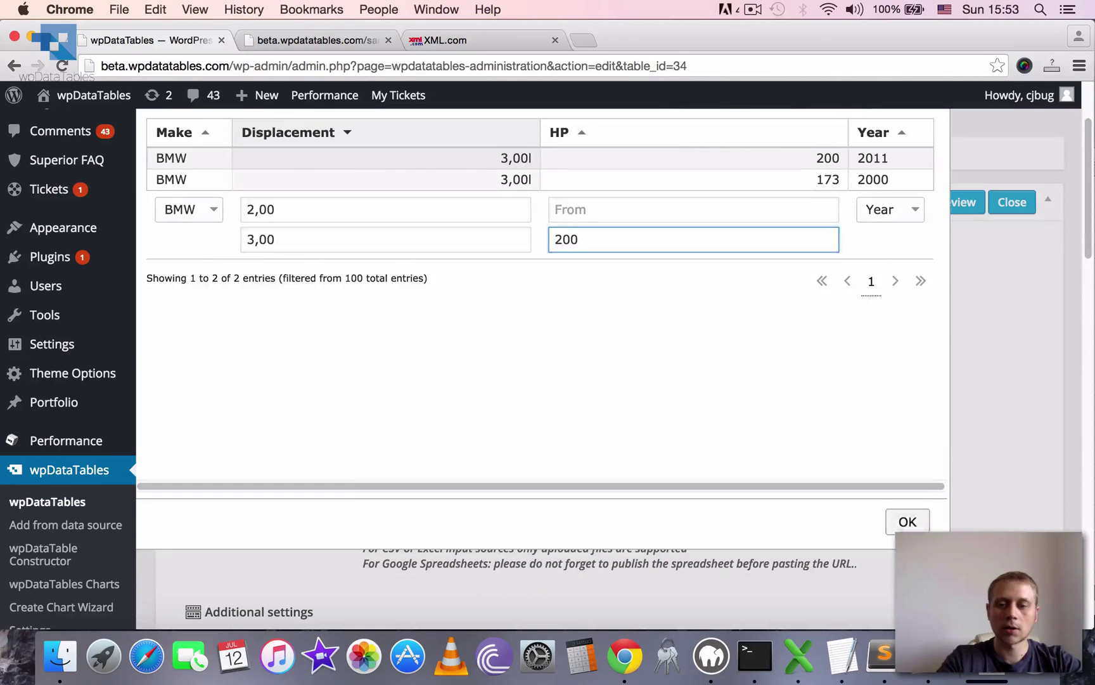
- Close the table preview, copy the [wpdatatable id=34] shortcode, and start a new page in another tab
click(907, 521)
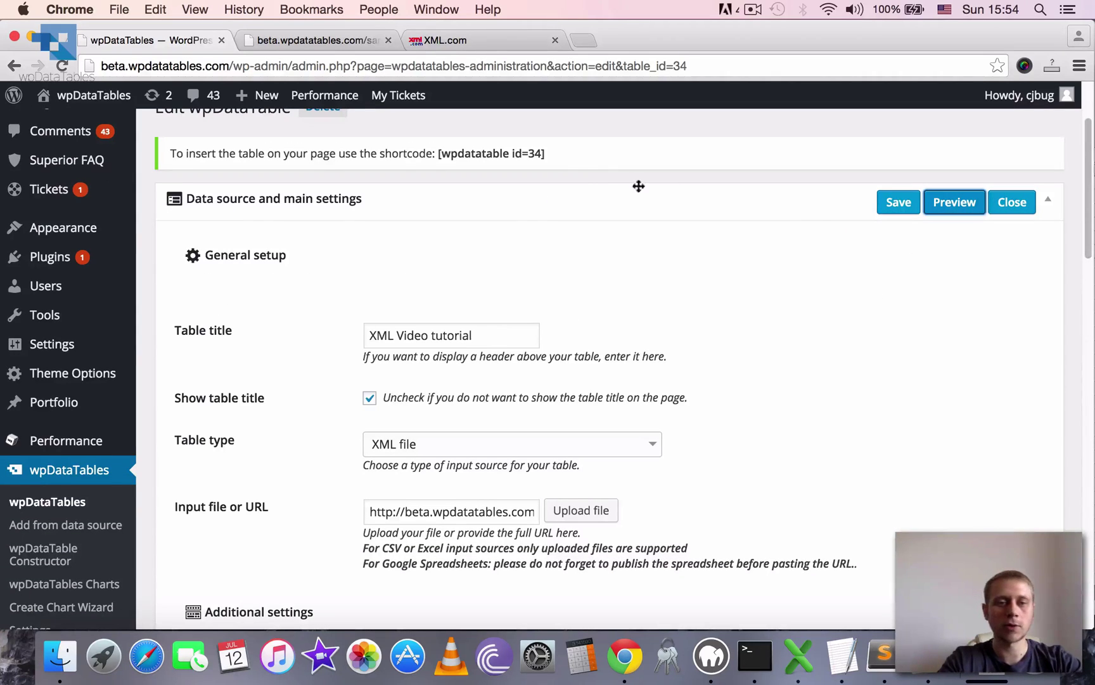
drag(545, 153, 439, 145)
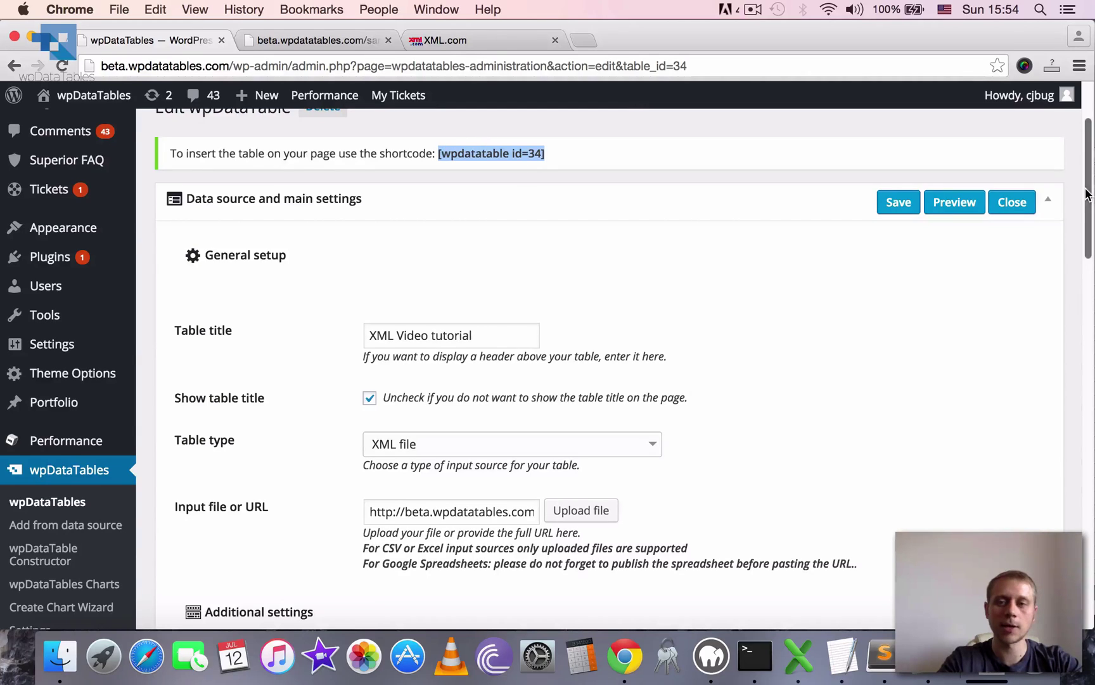
scroll(839, 201, up, 3)
mouse_move(76, 195)
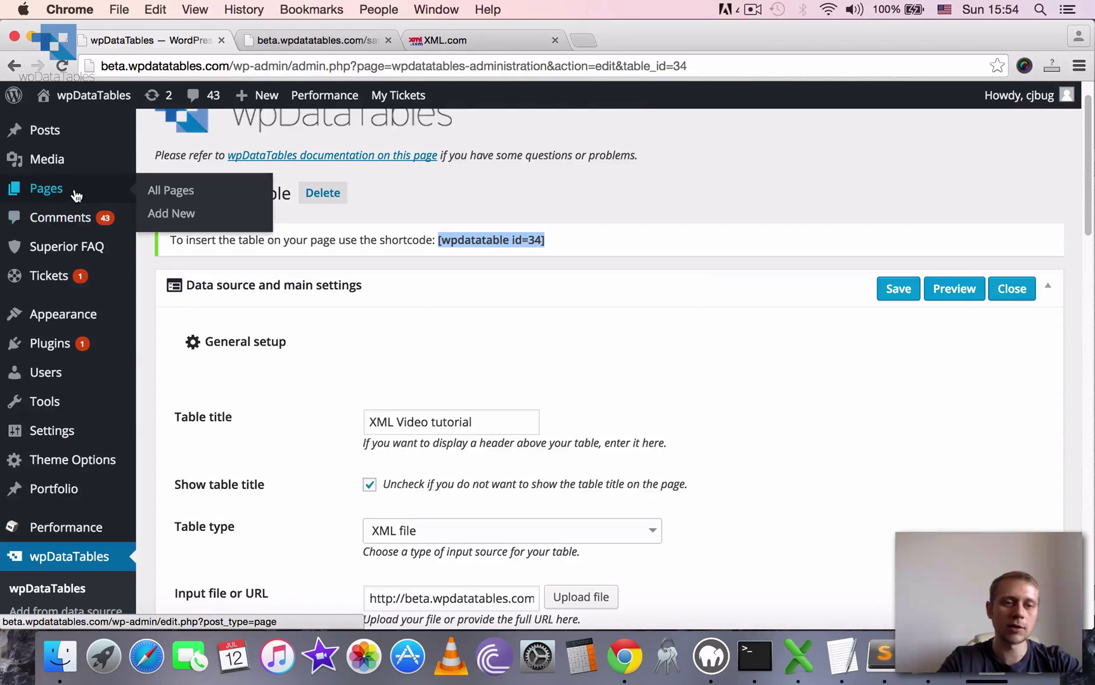
super+click(177, 213)
click(316, 42)
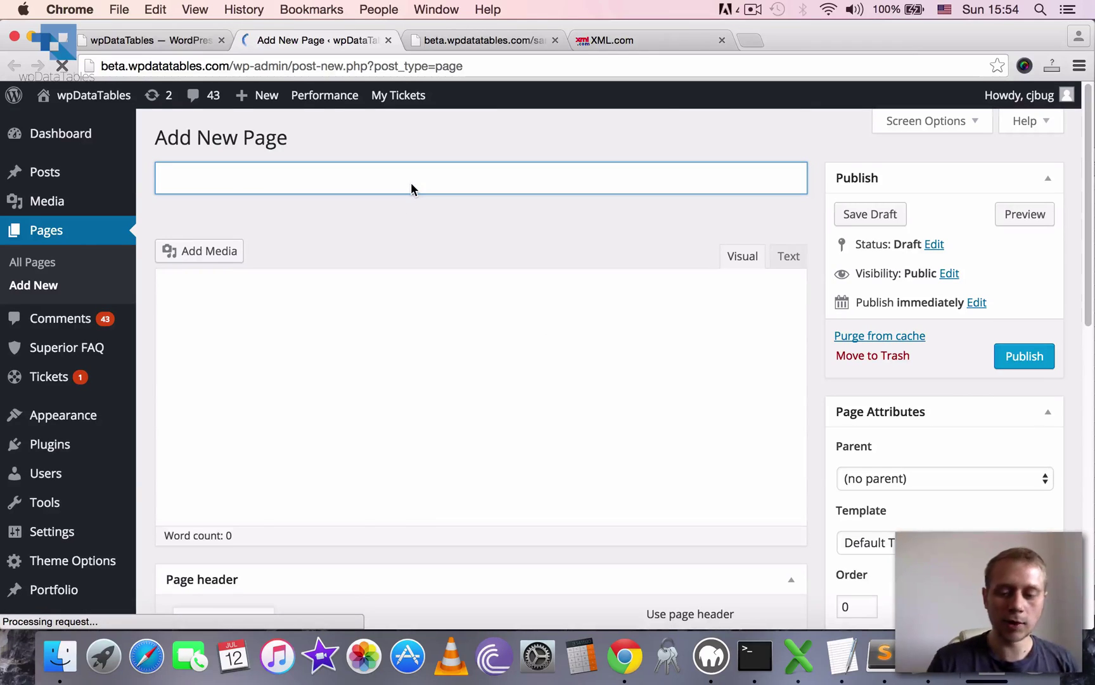
- Title the page 'XML demo' and write 'Cars database:' followed by a new line in the body
text(XML)
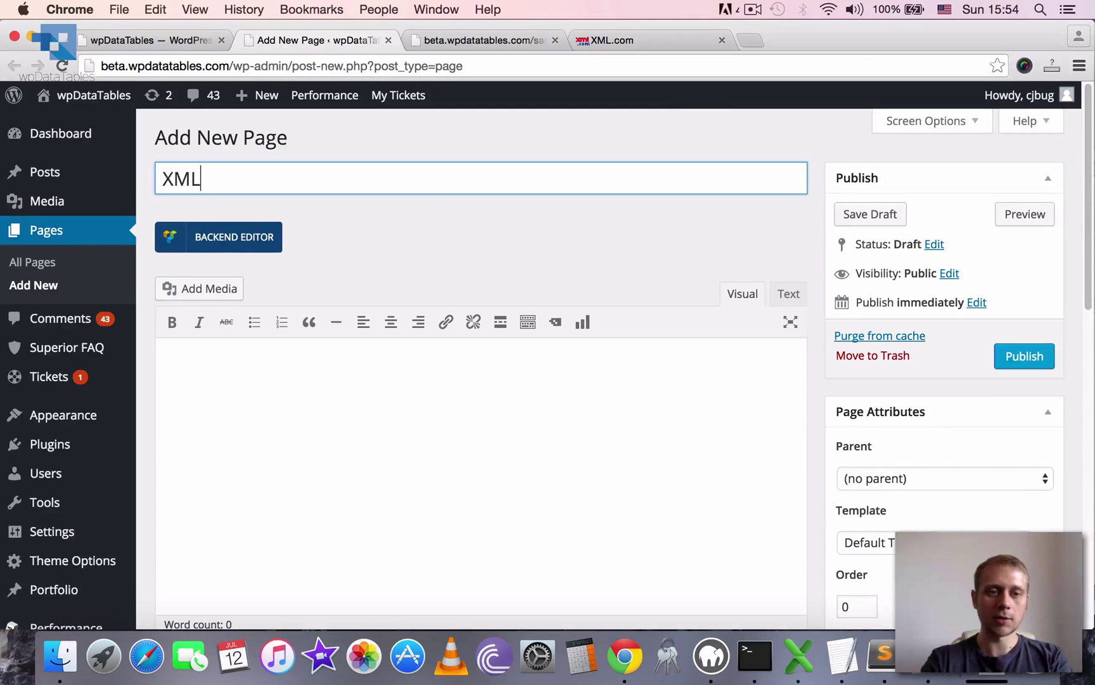
text( demo)
click(634, 455)
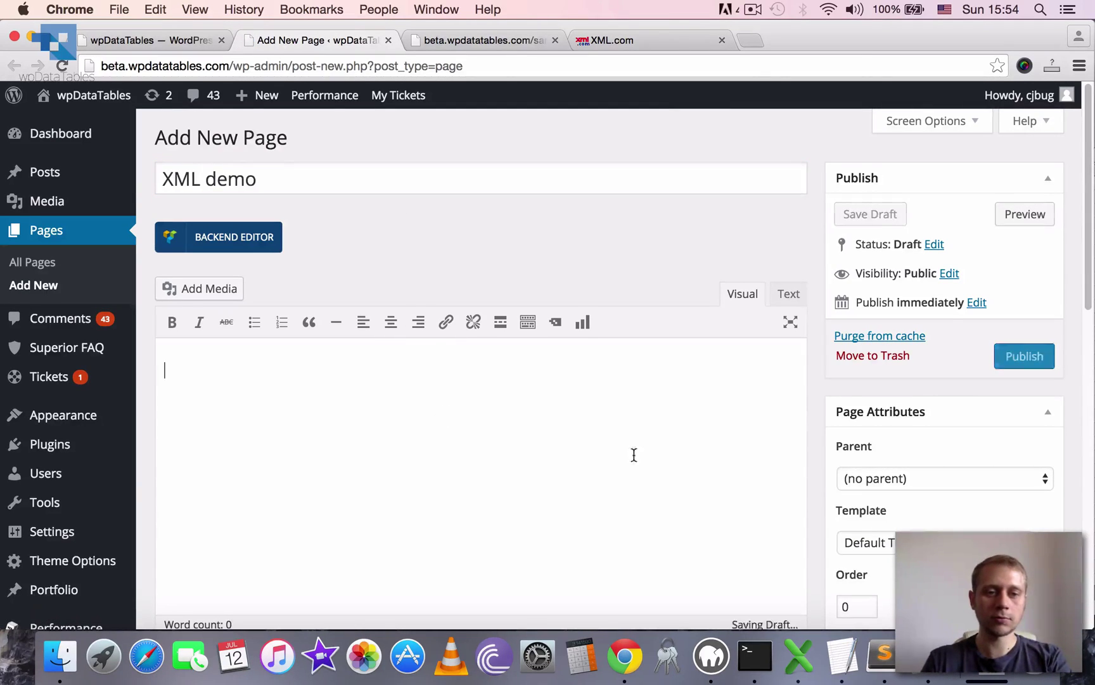
scroll(474, 377, down, 2)
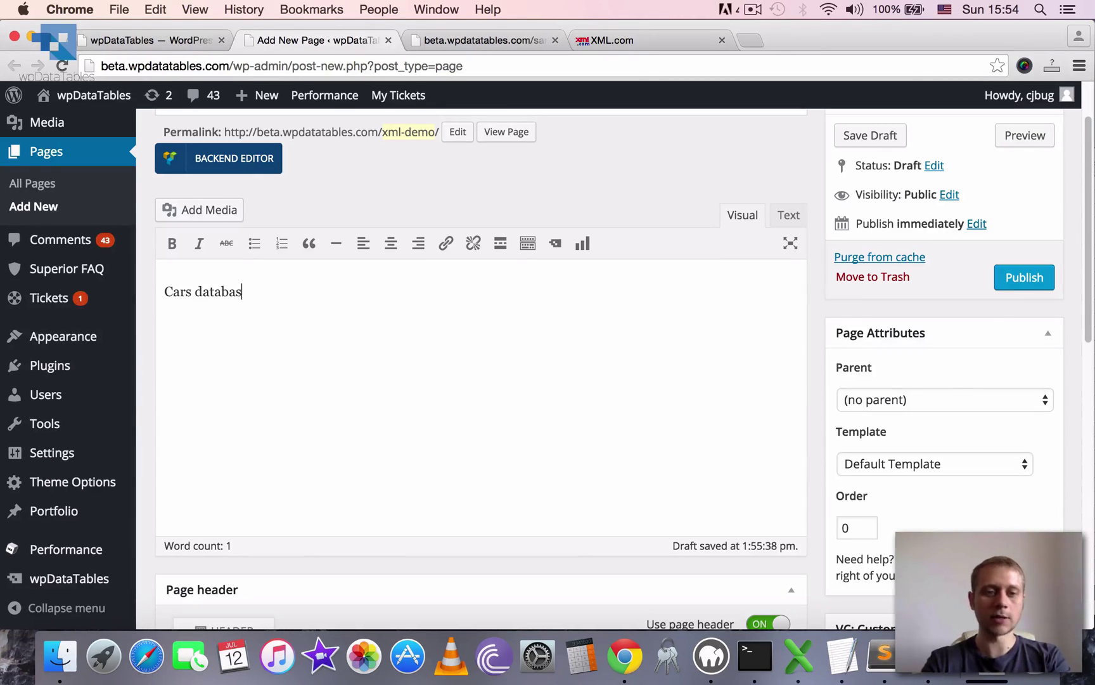
text(Cars database:)
key(Return)
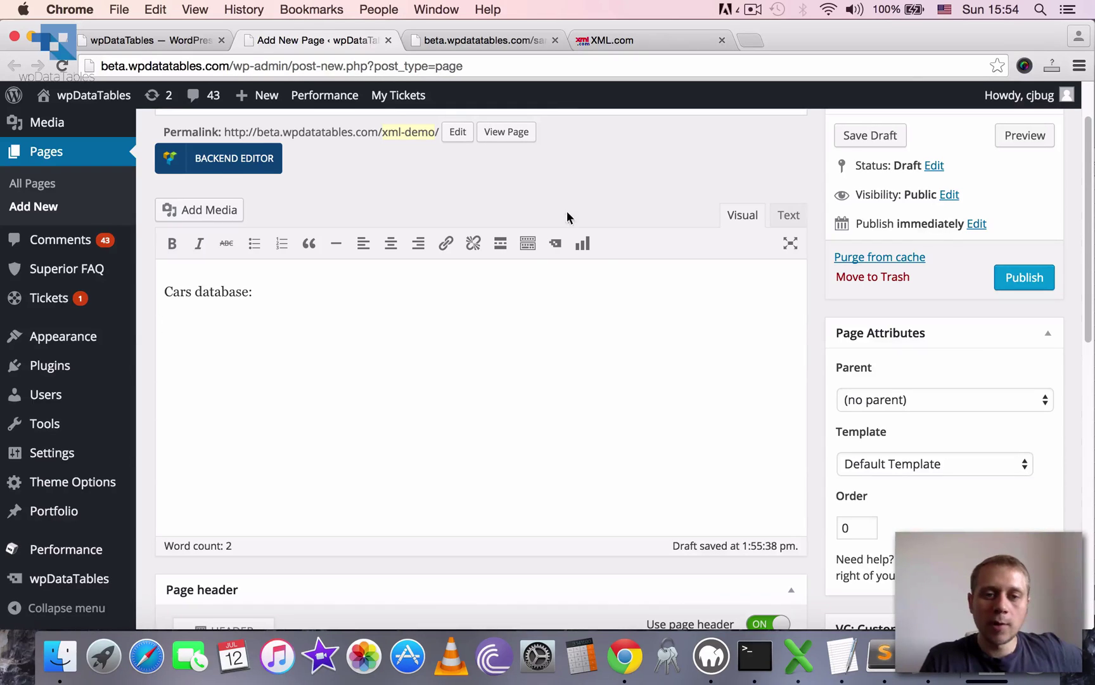
- Insert the XML Video tutorial (id: 34) table shortcode below the text via Insert a wpDataTable
click(553, 245)
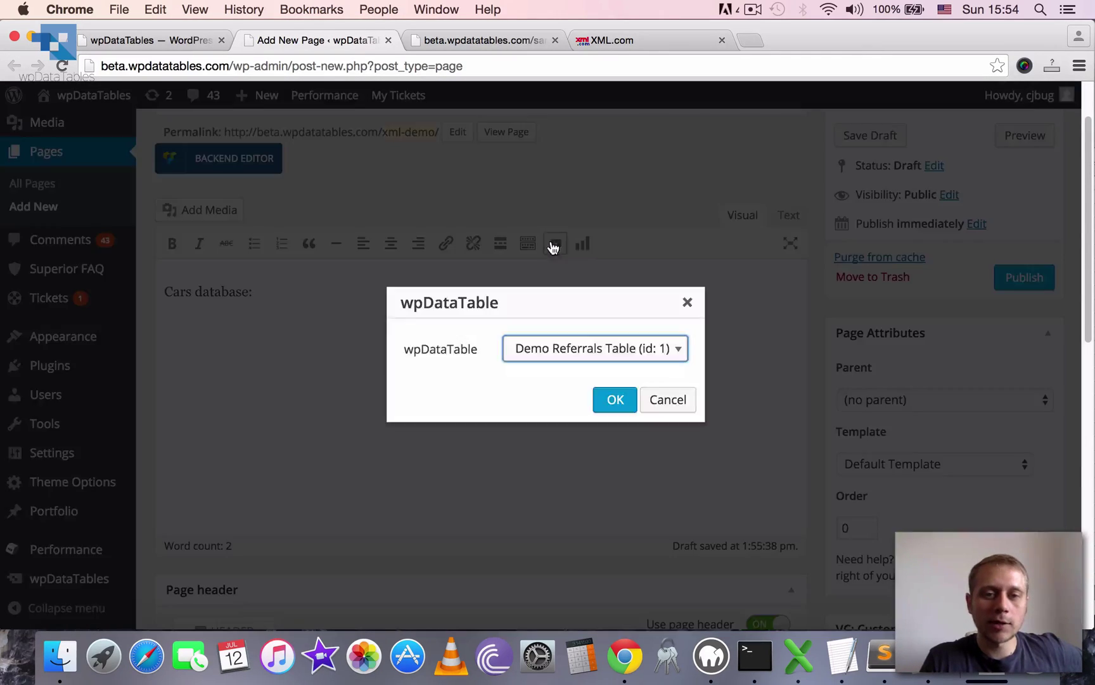
drag(585, 303, 569, 163)
click(653, 217)
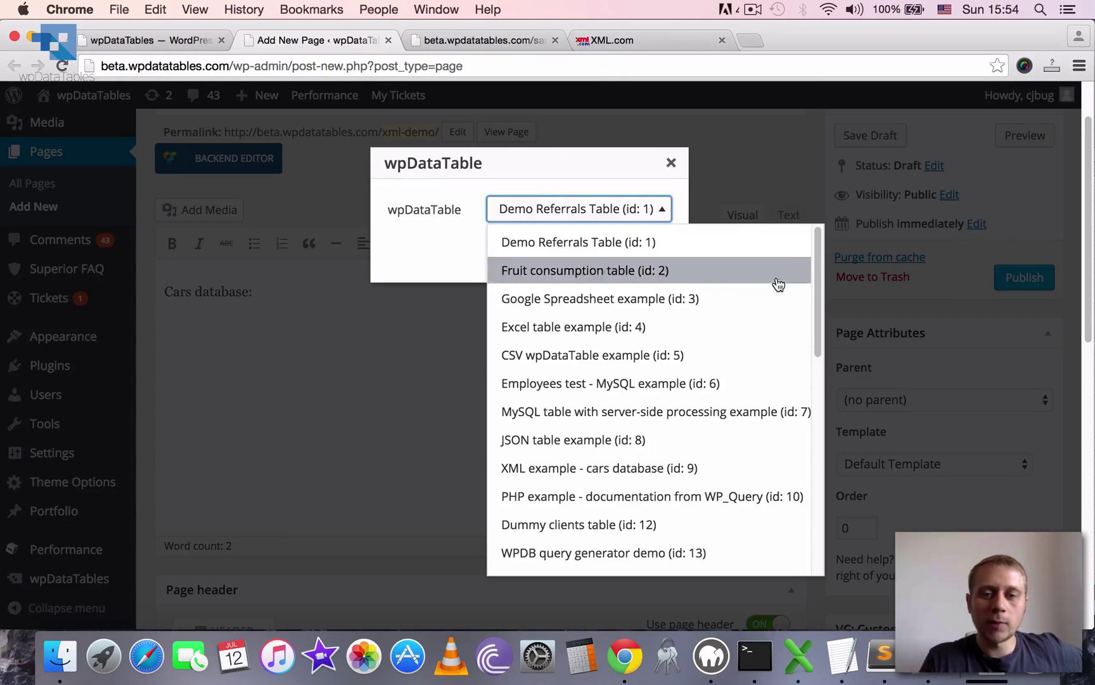
drag(820, 244, 820, 477)
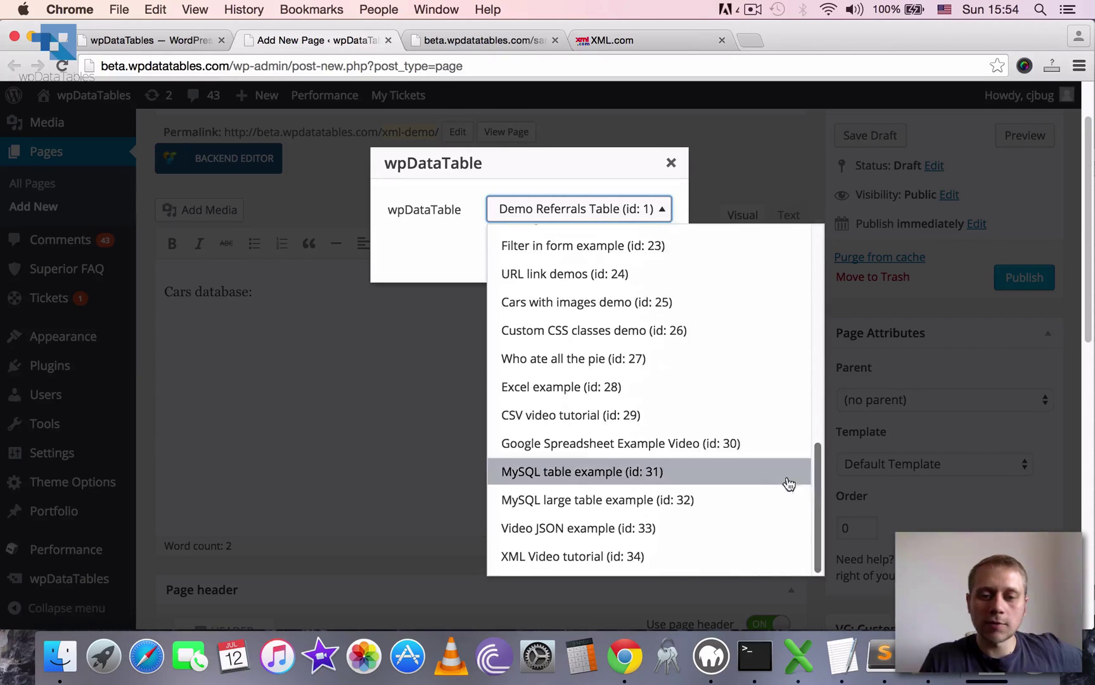
click(542, 564)
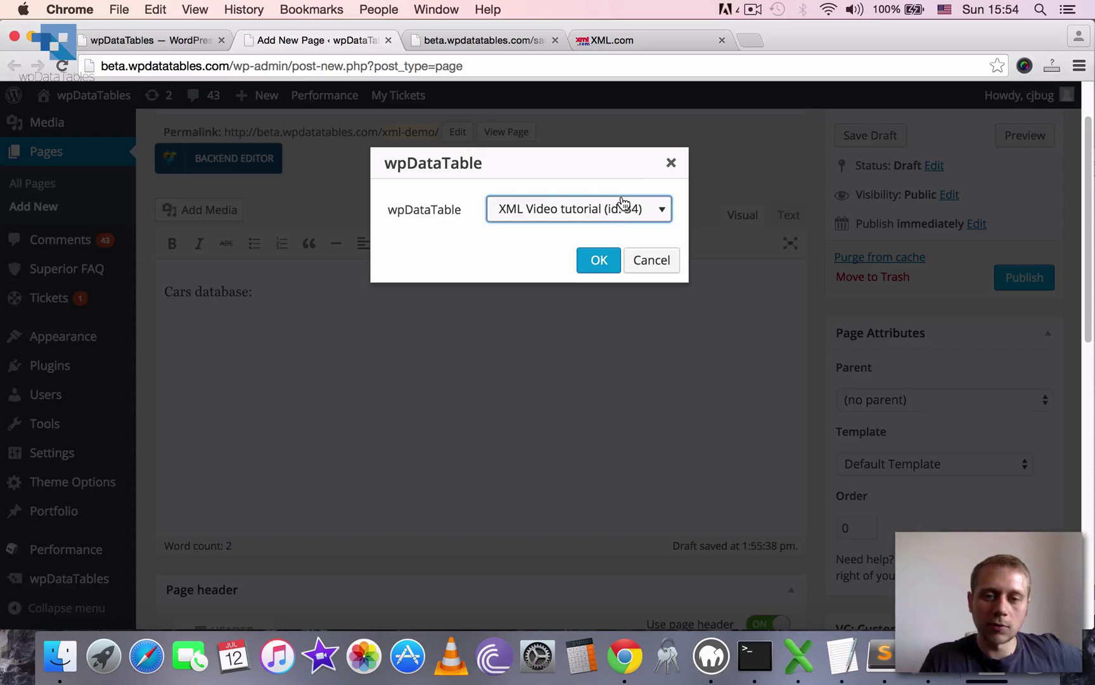
click(599, 262)
- Publish the XML demo page
key(super+a)
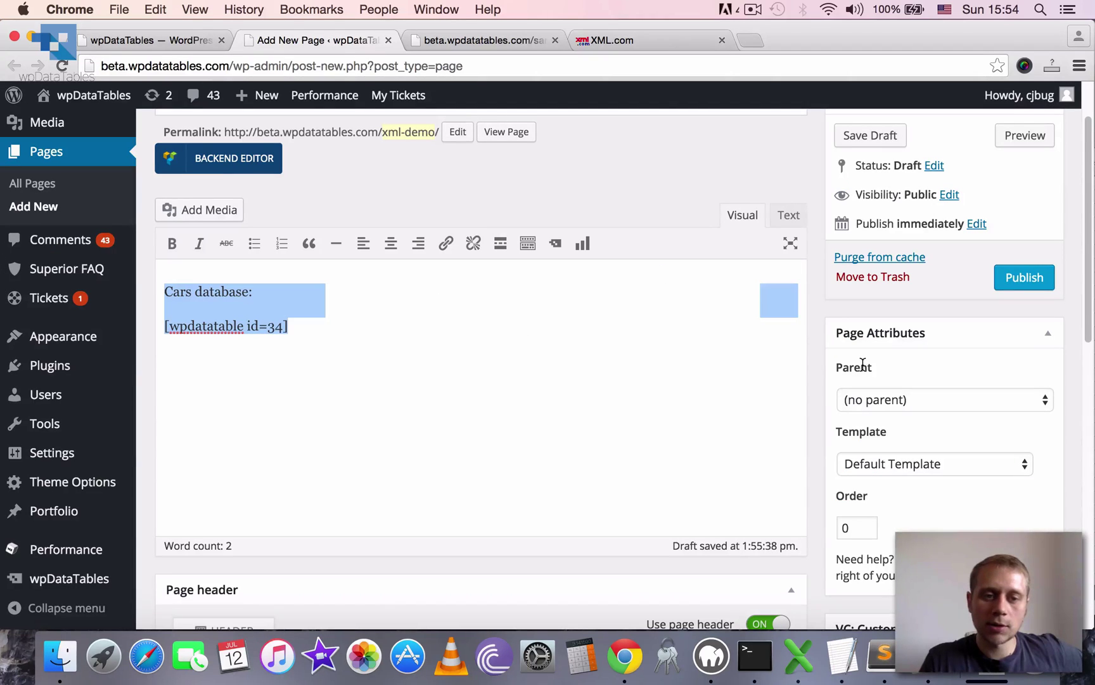
click(417, 381)
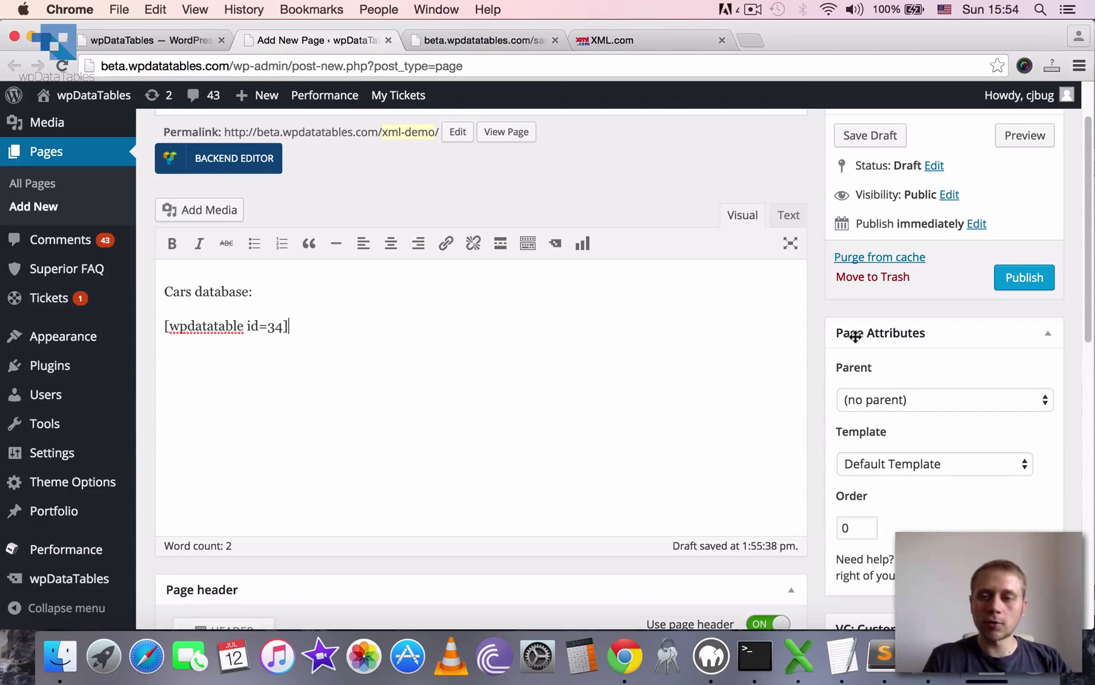
click(1024, 277)
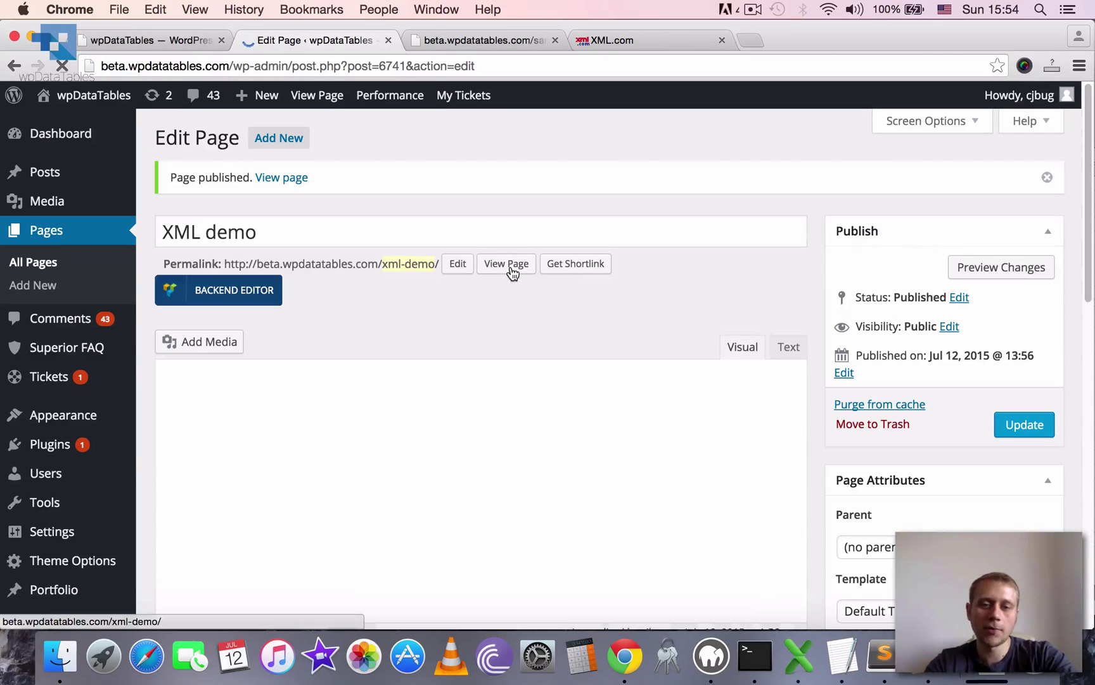
- View the published XML demo page and scroll through its car table
click(512, 266)
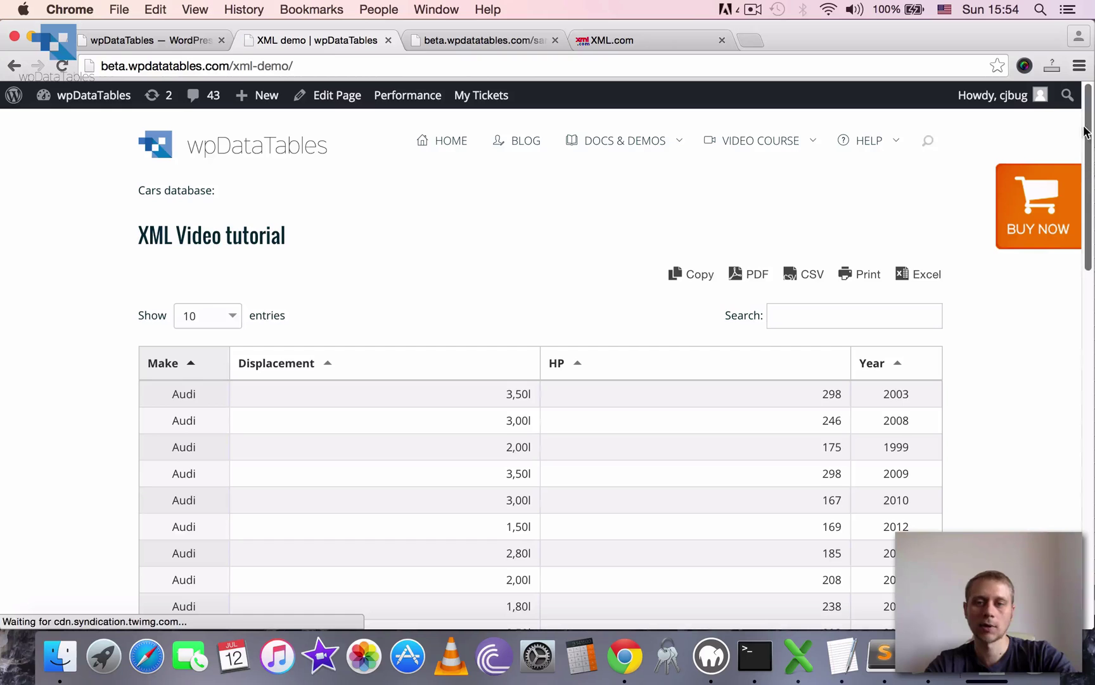
scroll(1085, 187, down, 5)
scroll(1080, 192, down, 3)
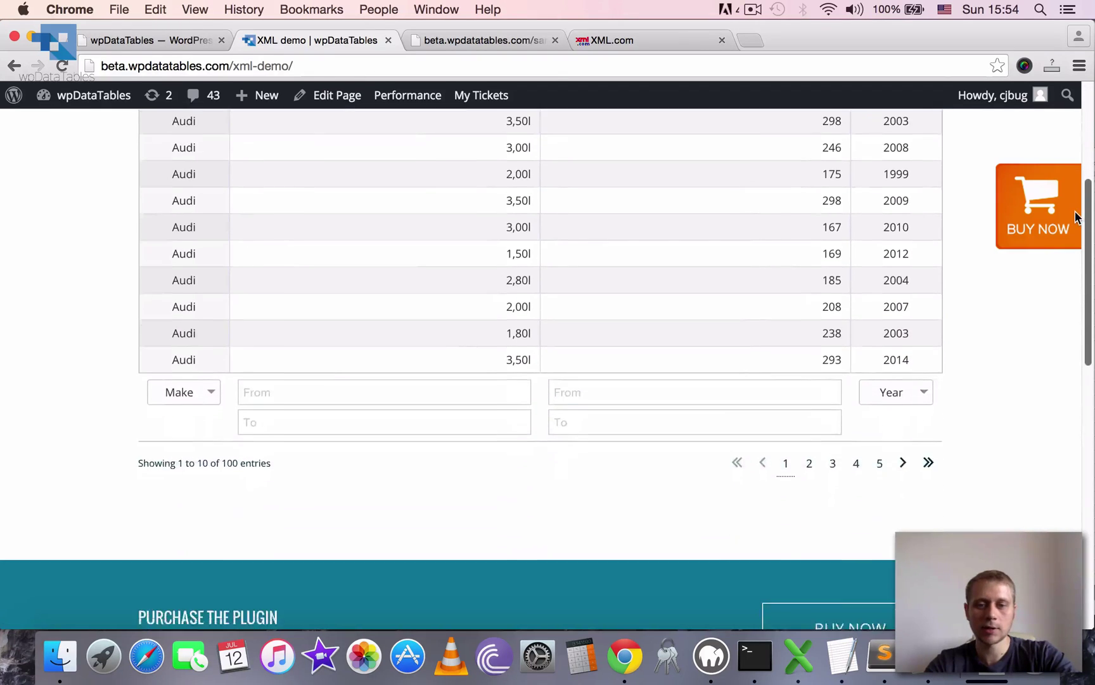
scroll(1079, 215, up, 3)
- Sort the table by Displacement descending so the 3,50l cars come first
click(512, 201)
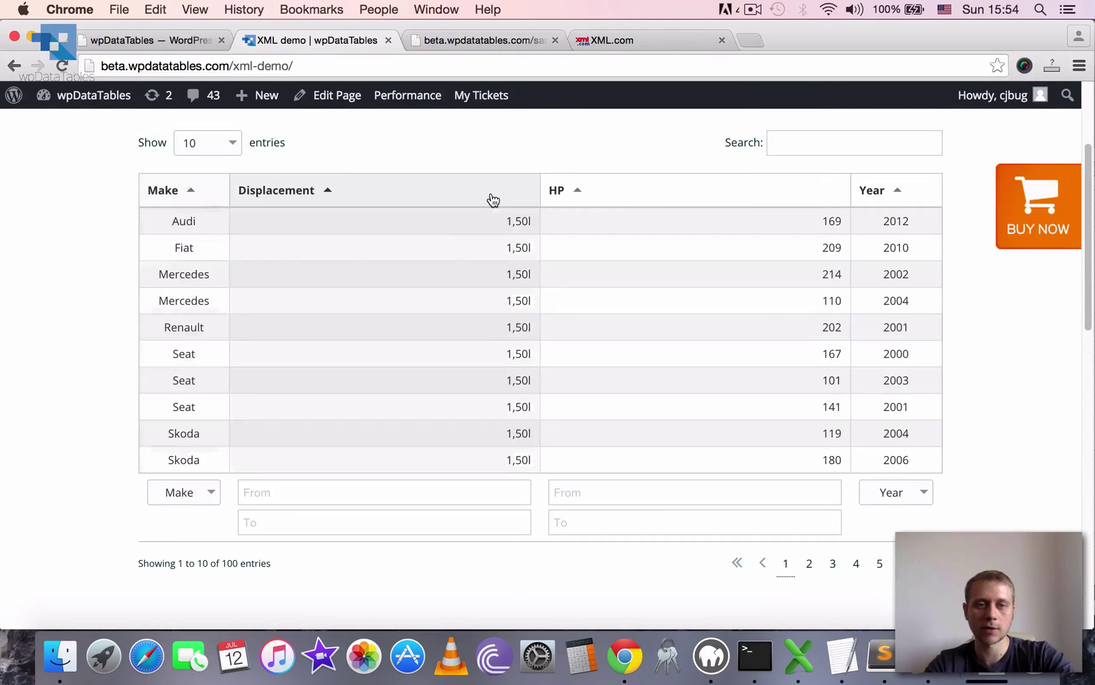
click(492, 200)
scroll(1092, 190, down, 3)
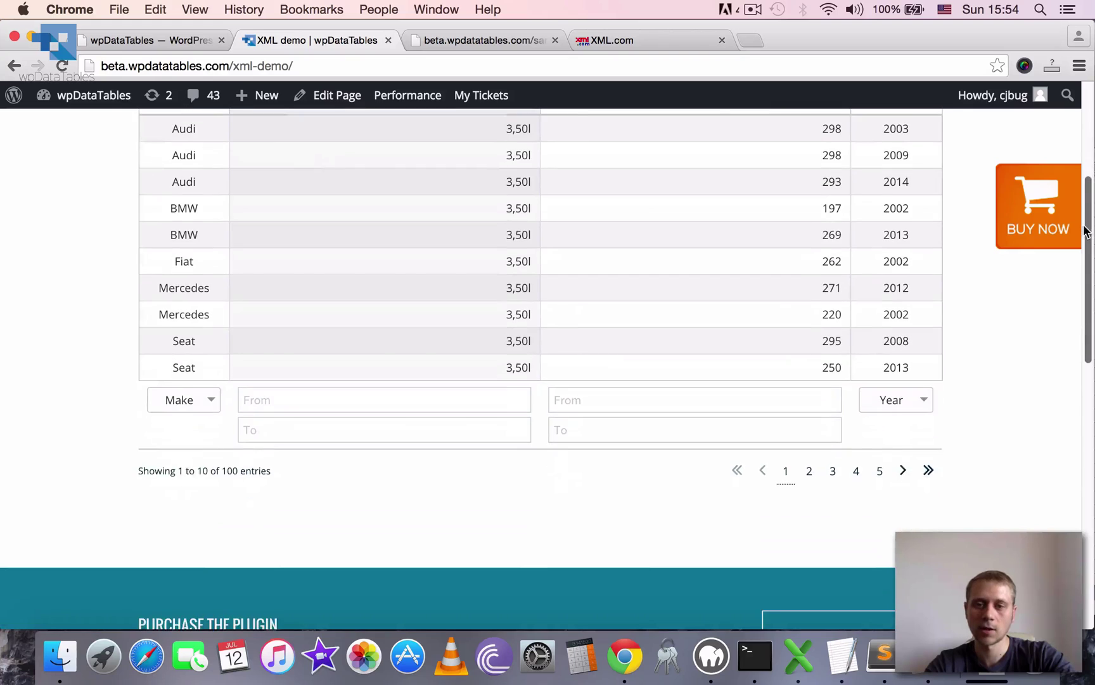
scroll(1081, 165, up, 8)
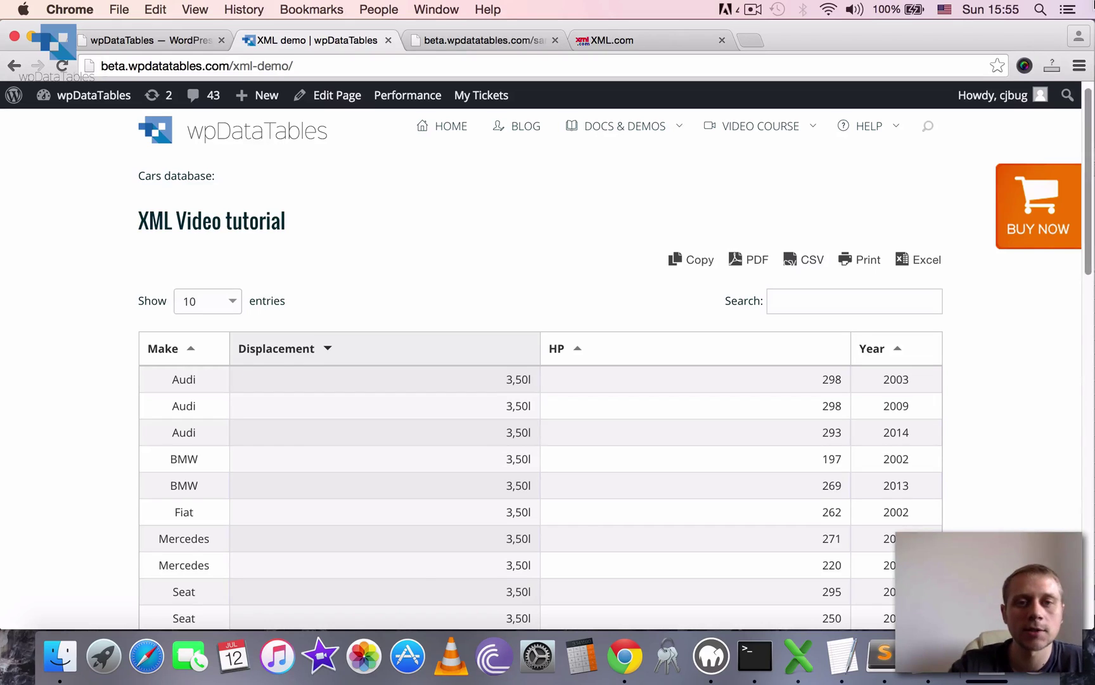
- Switch to the cars_dummy_db.xml tab and highlight some <car> records and the Renault make value
click(448, 42)
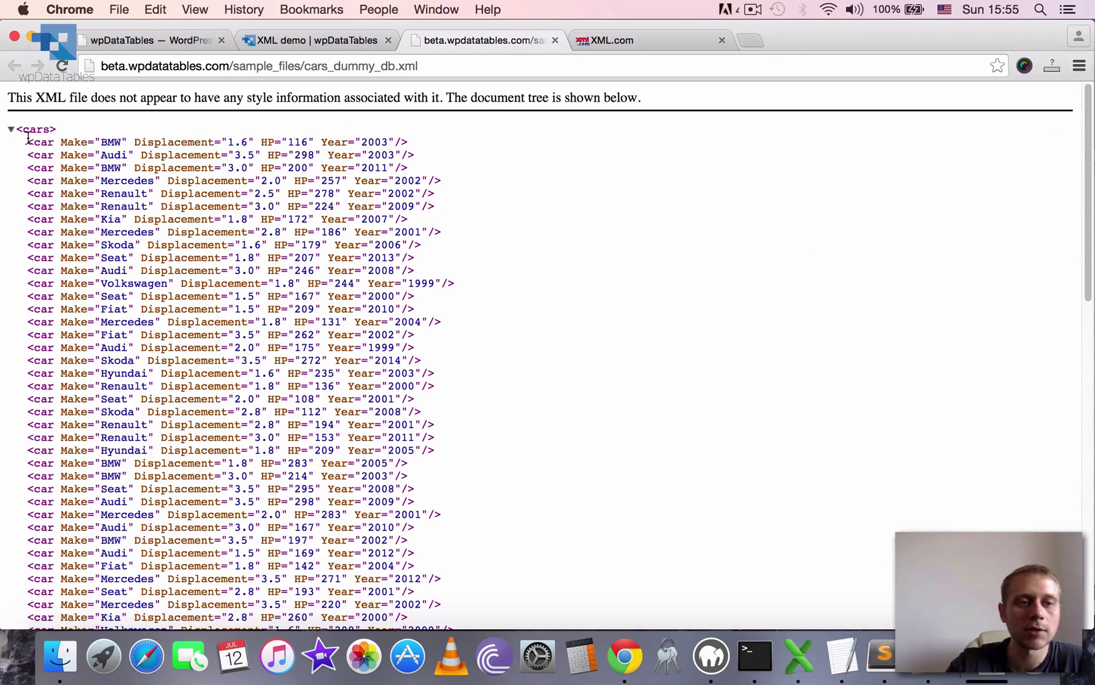
drag(244, 147, 485, 489)
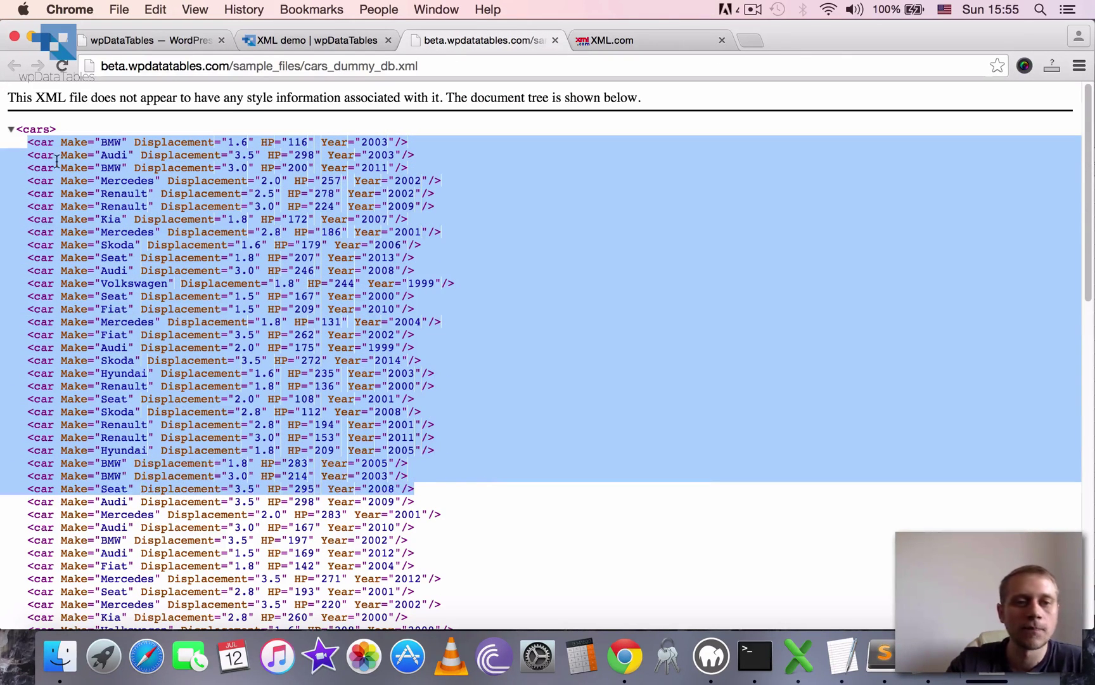
click(26, 120)
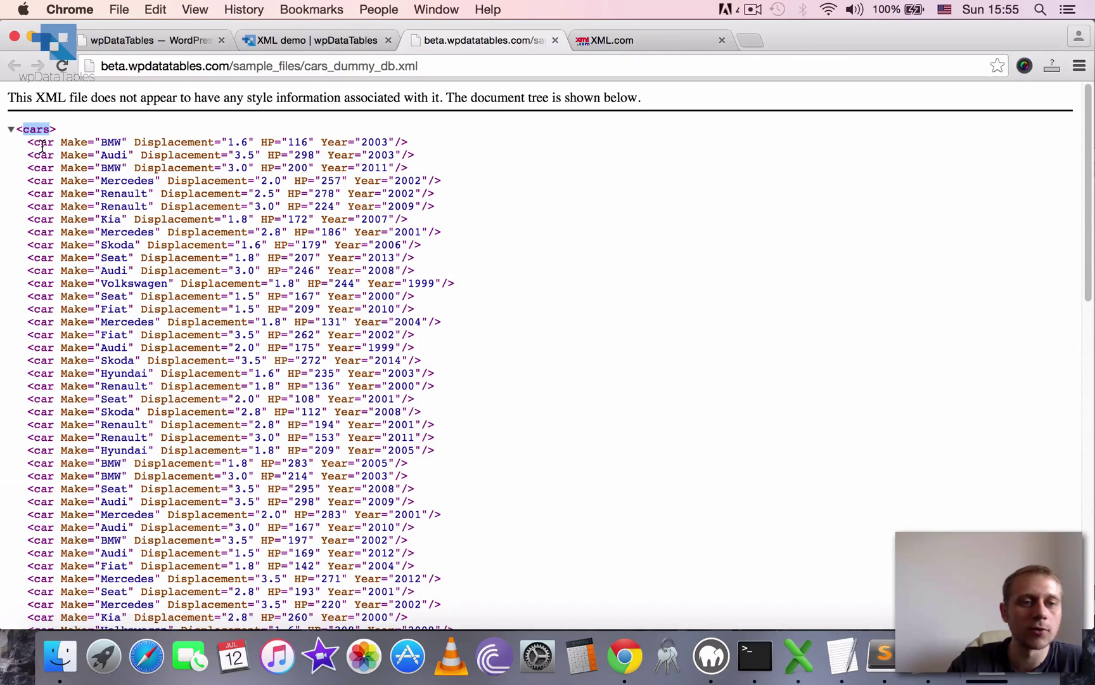
drag(38, 144, 37, 321)
click(31, 201)
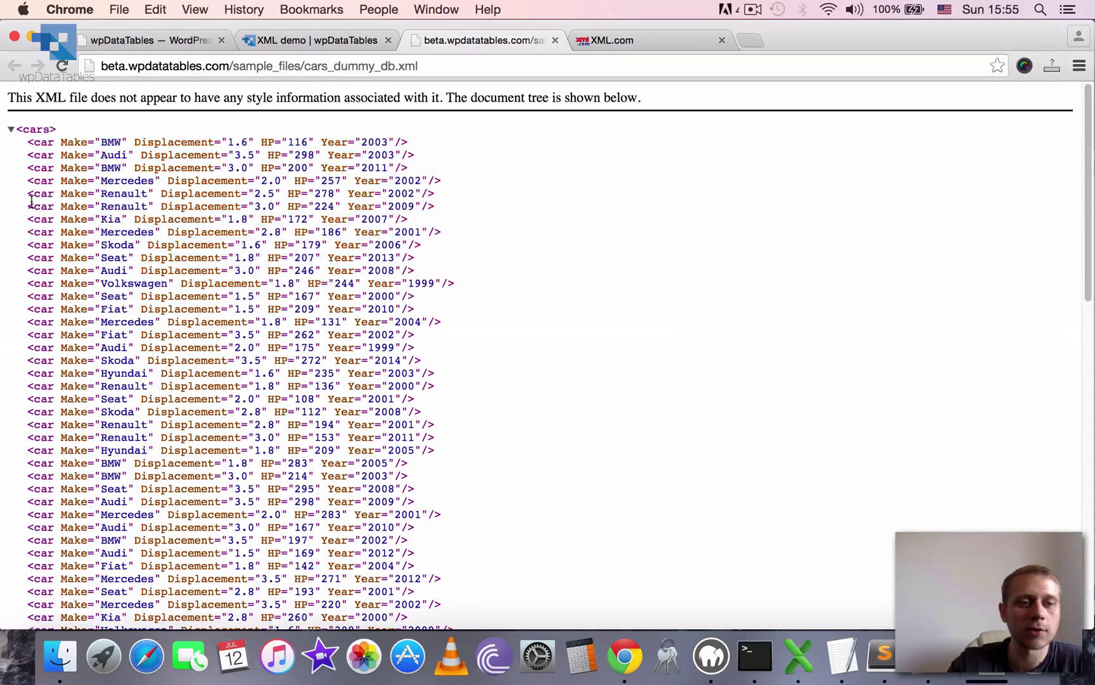
double_click(120, 208)
drag(1085, 200, 1081, 166)
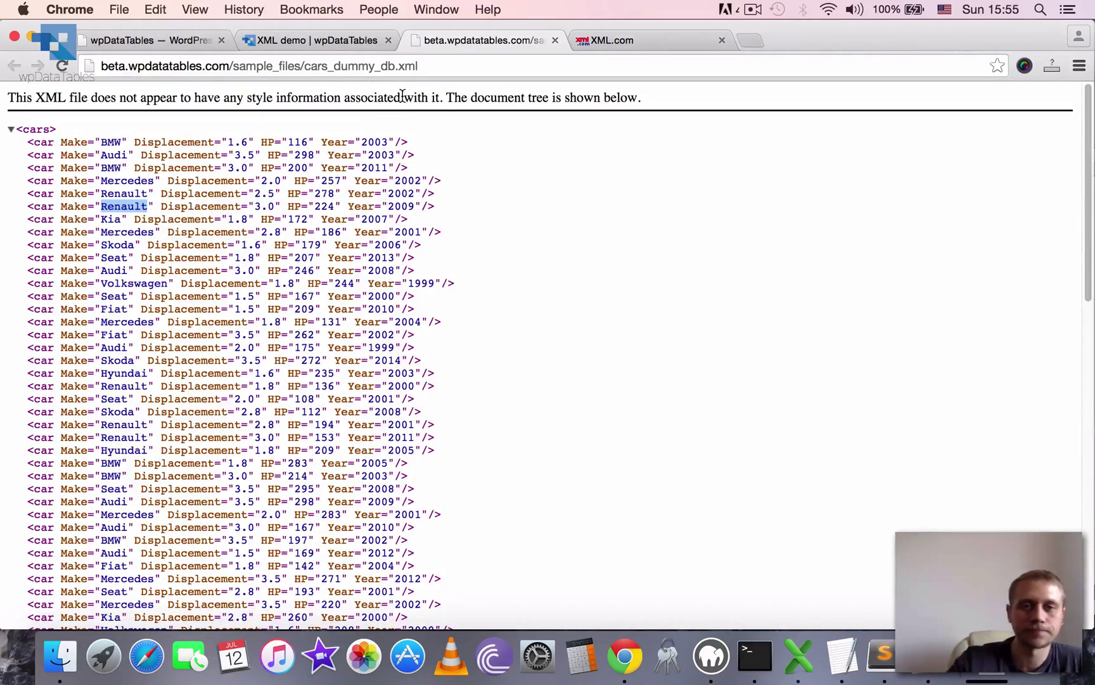